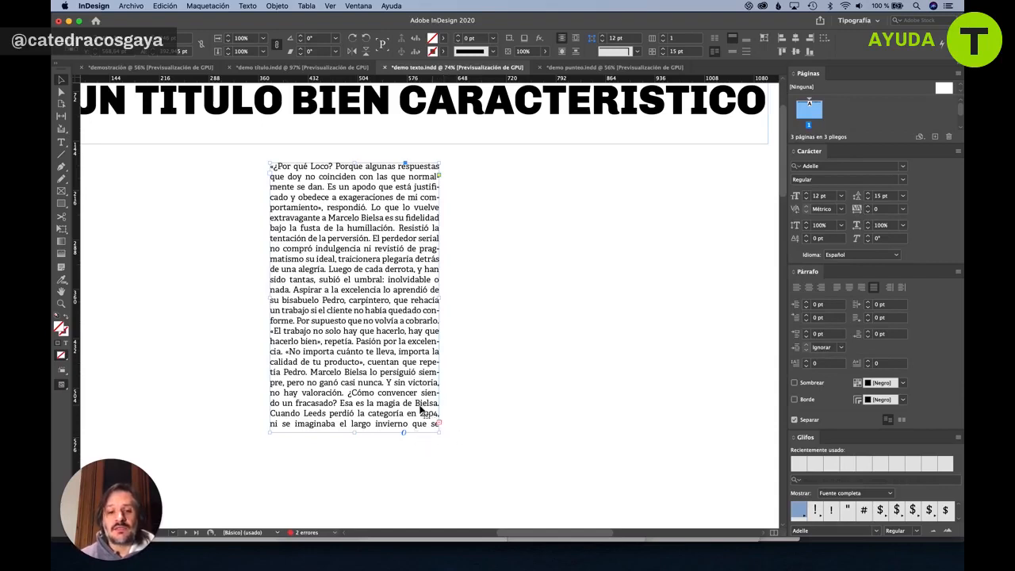
Thread the overset text into a second frame about 230 pt wide and 393 pt high beside the first column.
click(440, 426)
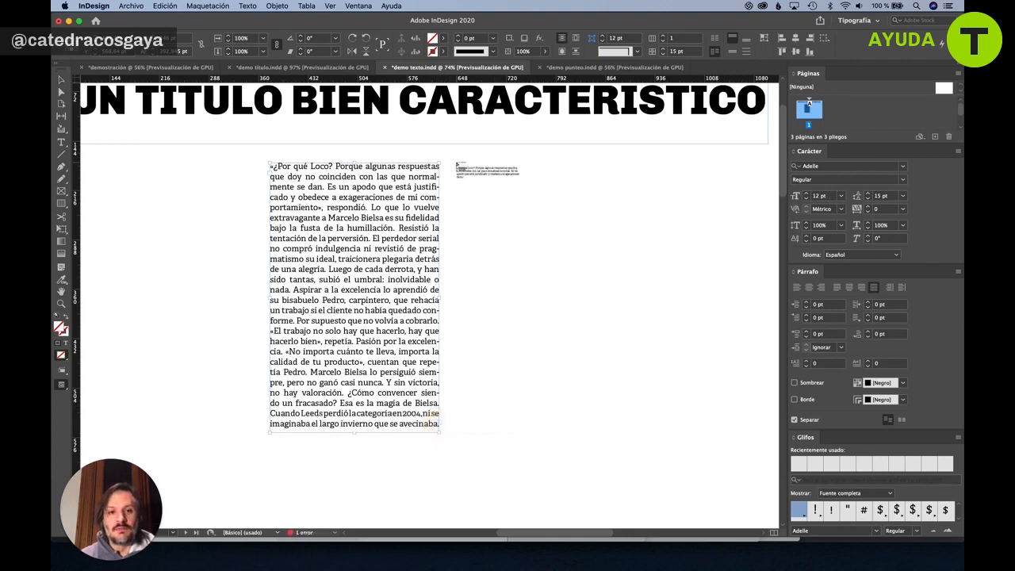
drag(455, 163, 614, 435)
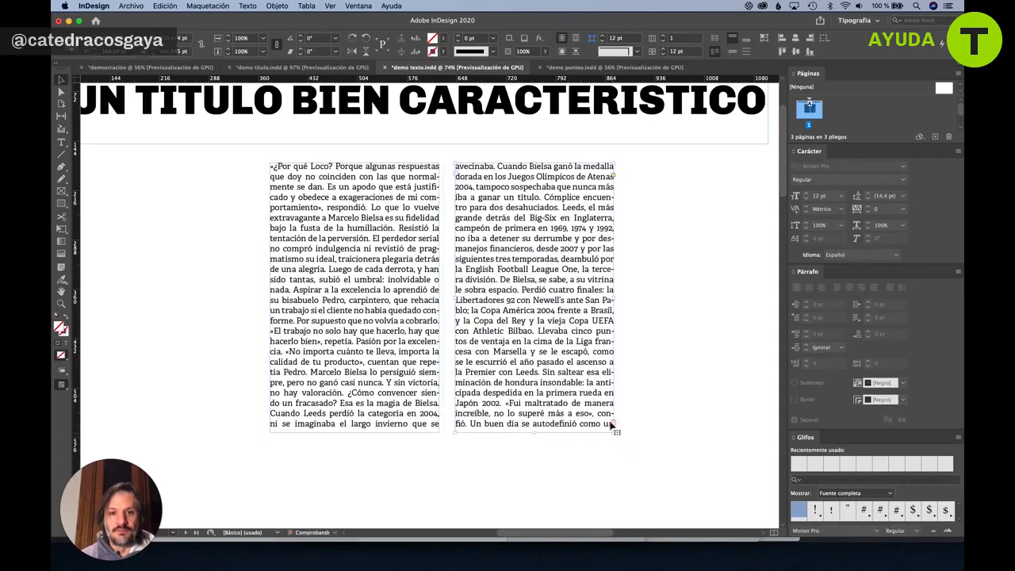
click(199, 157)
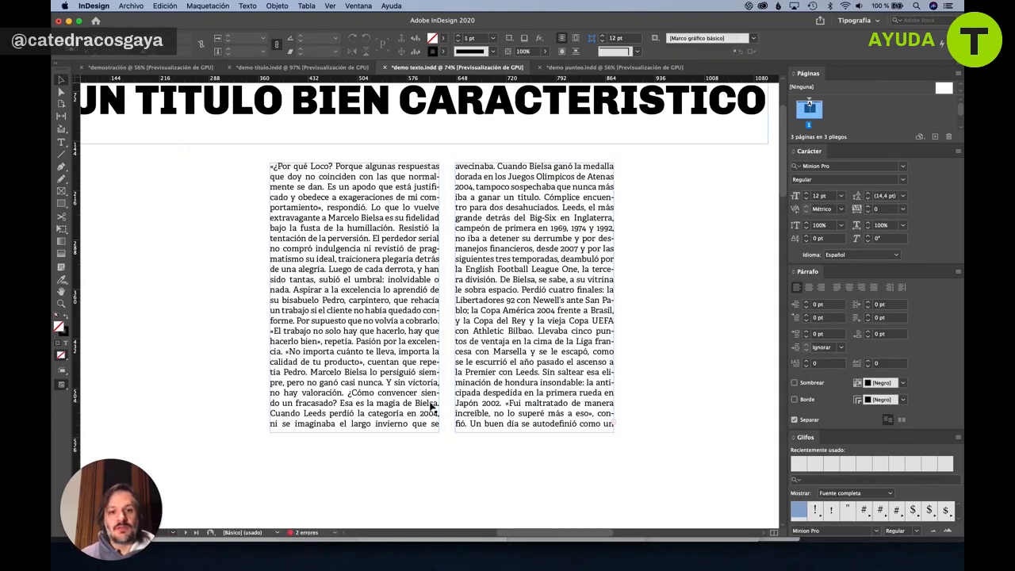
Shorten the first text frame from its lower edge to reflow the threaded text, and restore its full height.
click(408, 194)
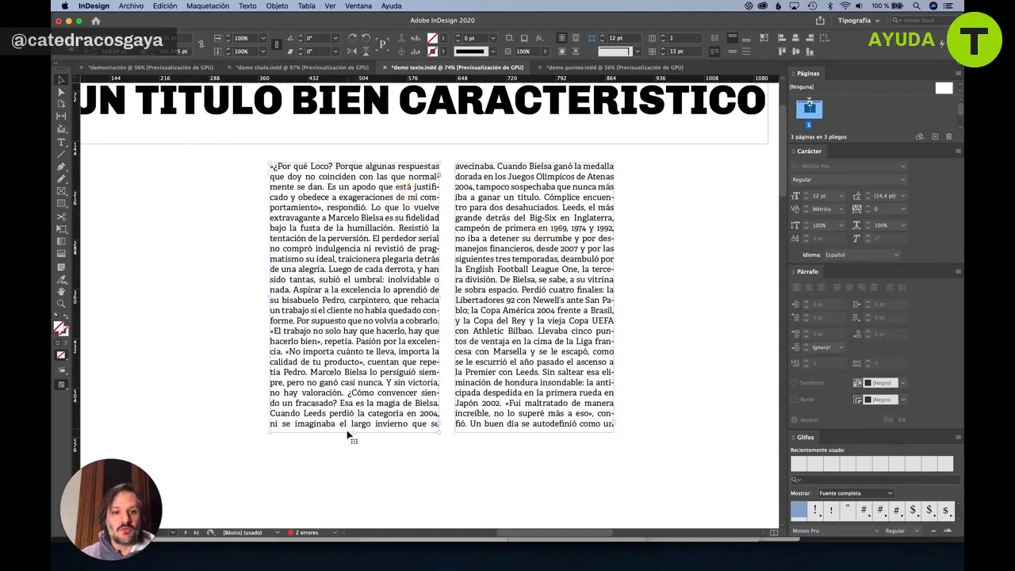
drag(354, 431, 354, 353)
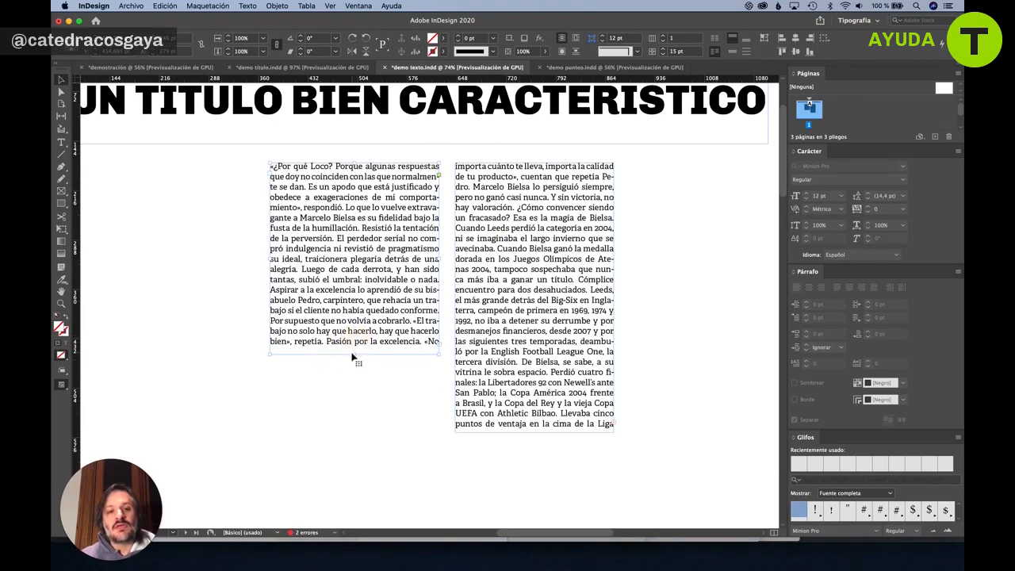
drag(355, 355, 355, 431)
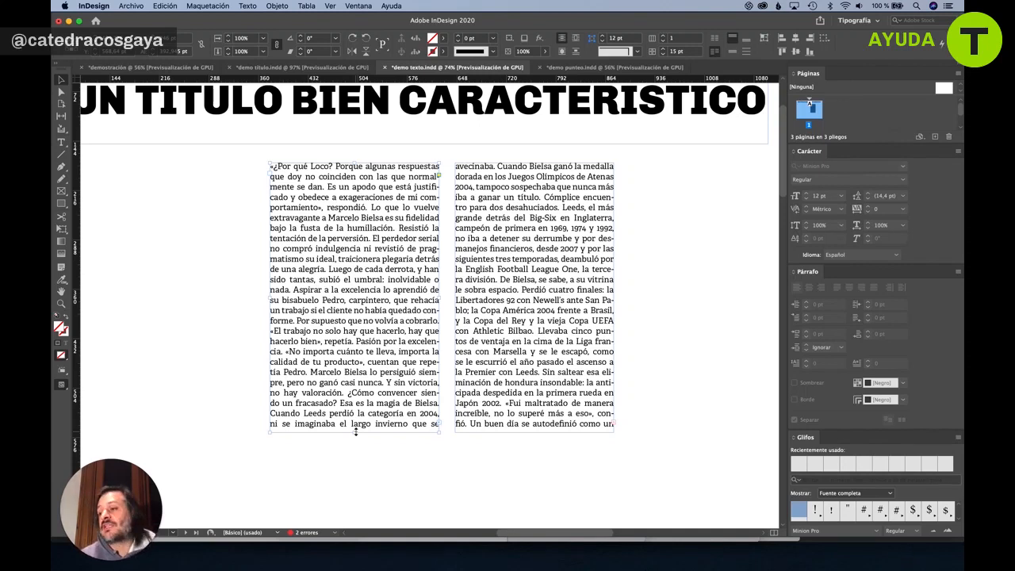
click(254, 362)
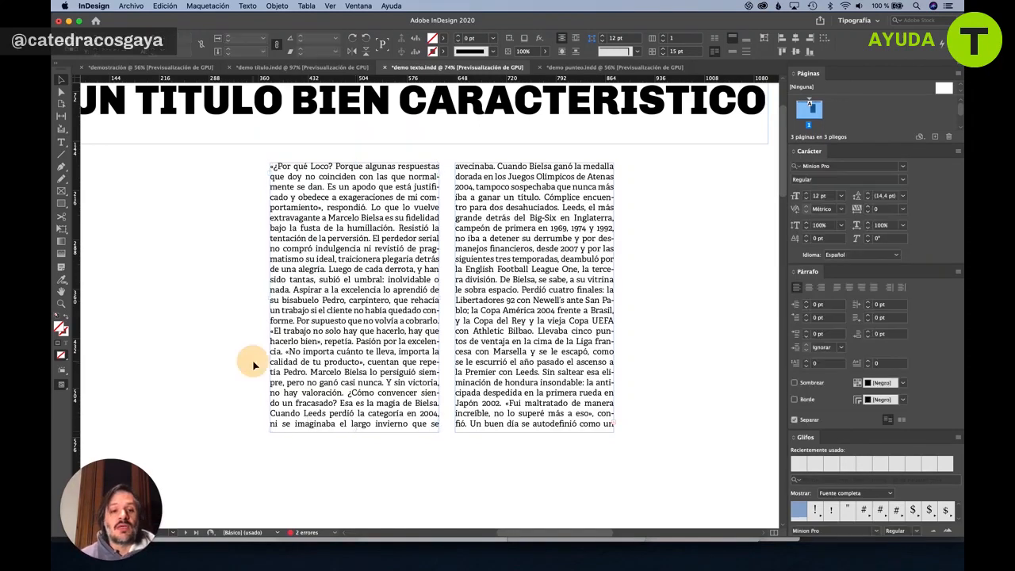
Show the Transformar controls and set the second text frame's width to 246 pt to match the first frame.
click(380, 338)
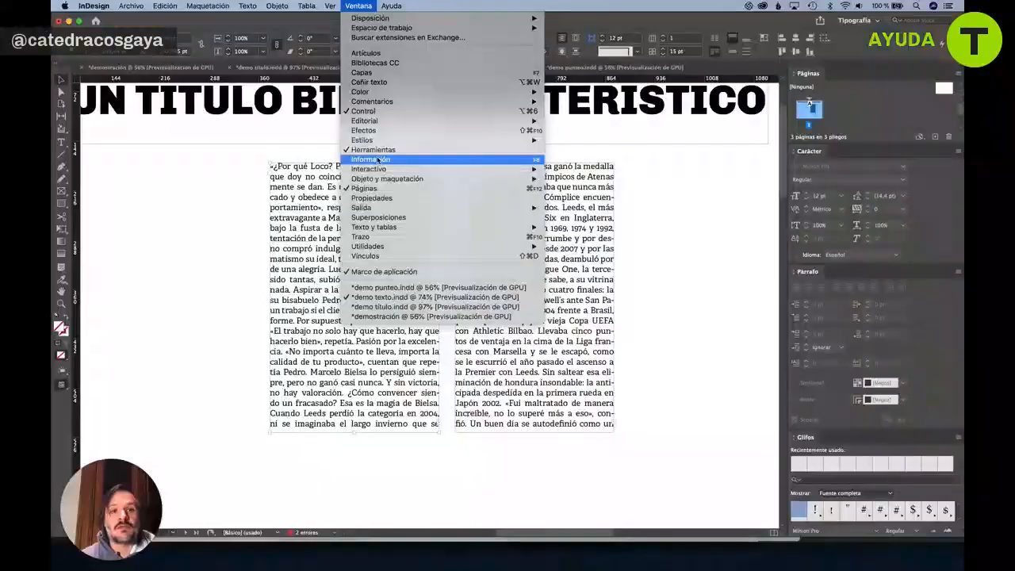
mouse_move(377, 181)
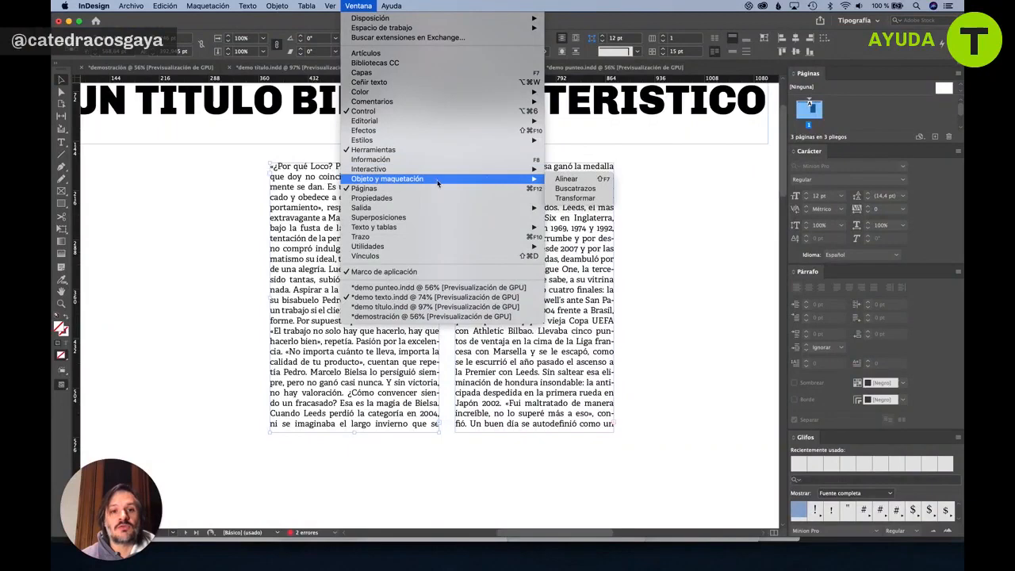
click(568, 199)
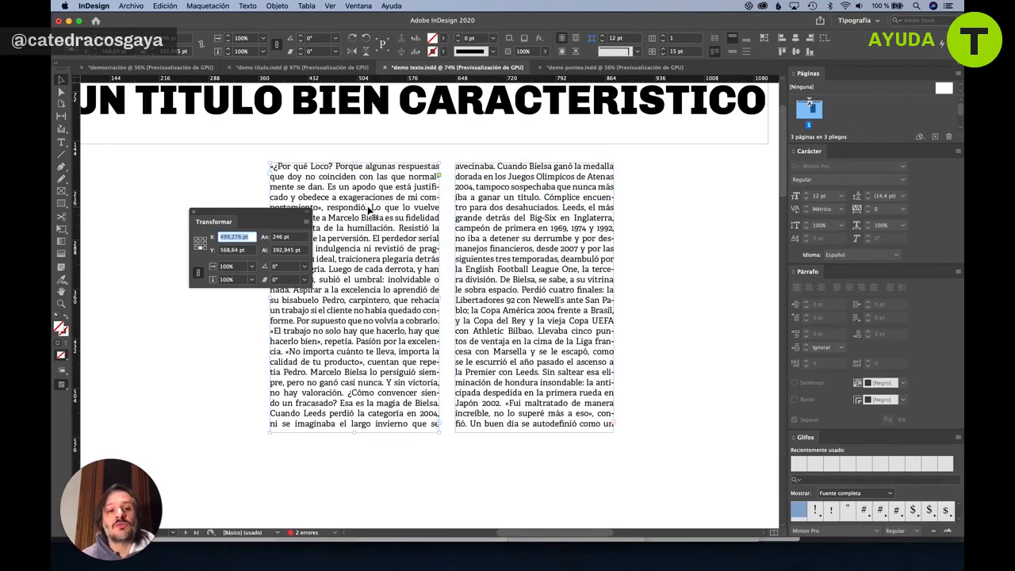
click(540, 176)
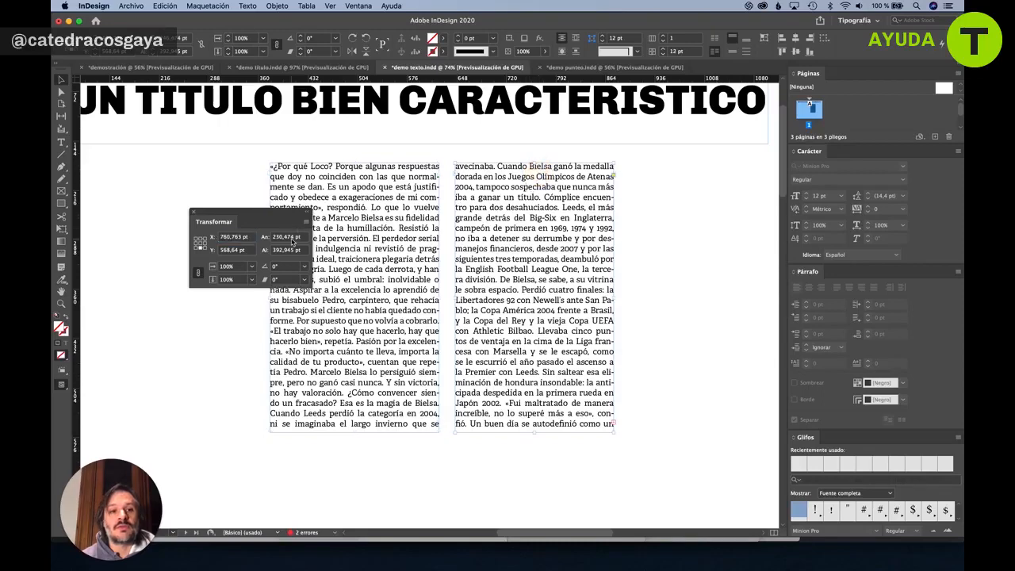
click(291, 238)
text(244)
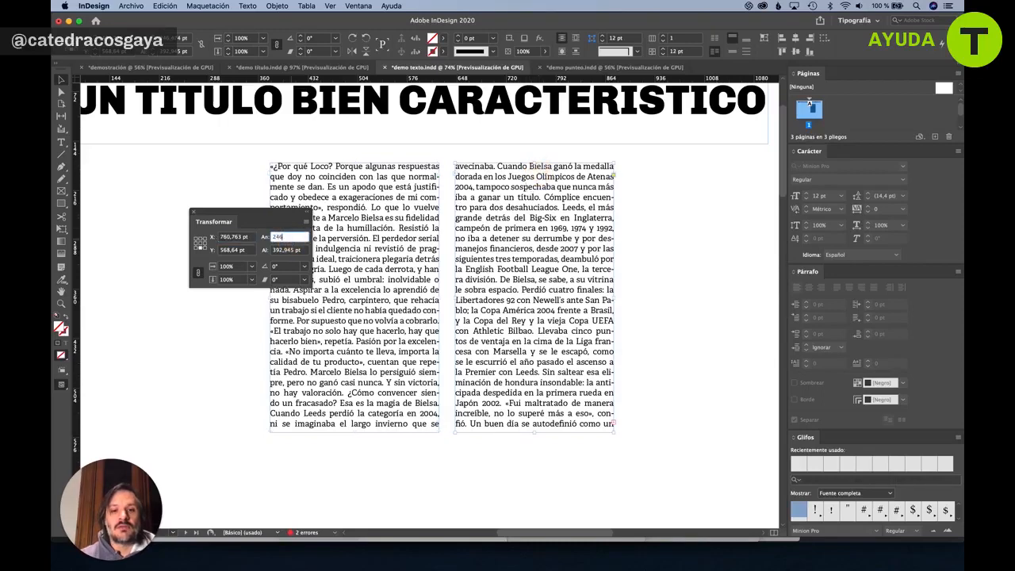
text(6)
key(Return)
Shift the second text frame slightly away from the first column, to an X position of 765 pt.
click(685, 269)
click(513, 272)
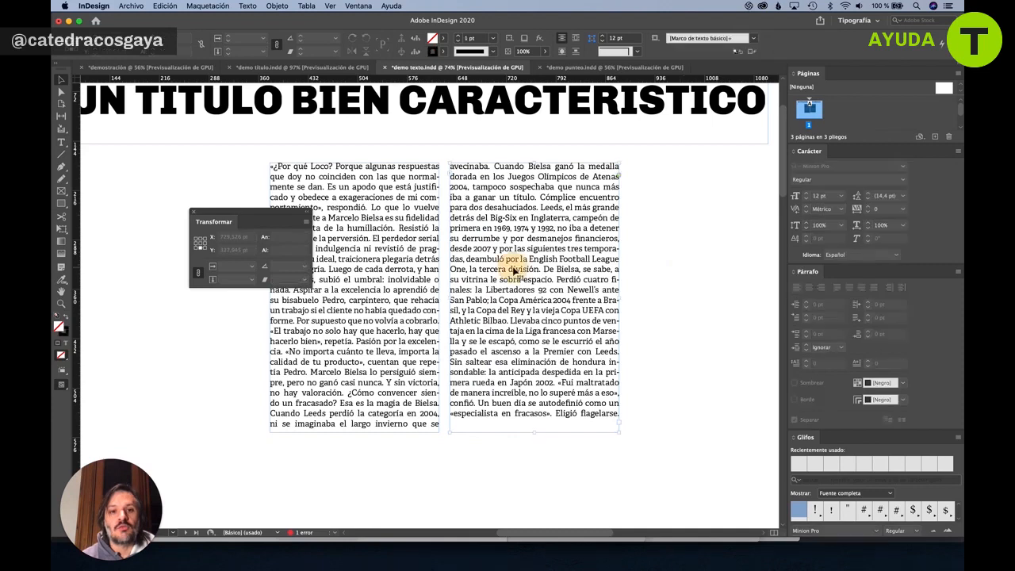
click(413, 257)
click(643, 242)
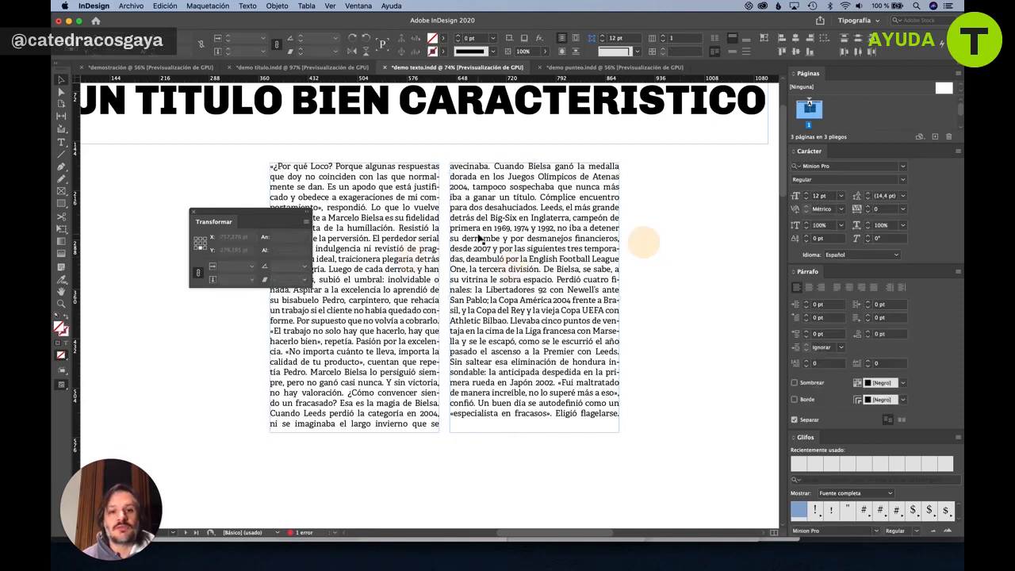
click(480, 237)
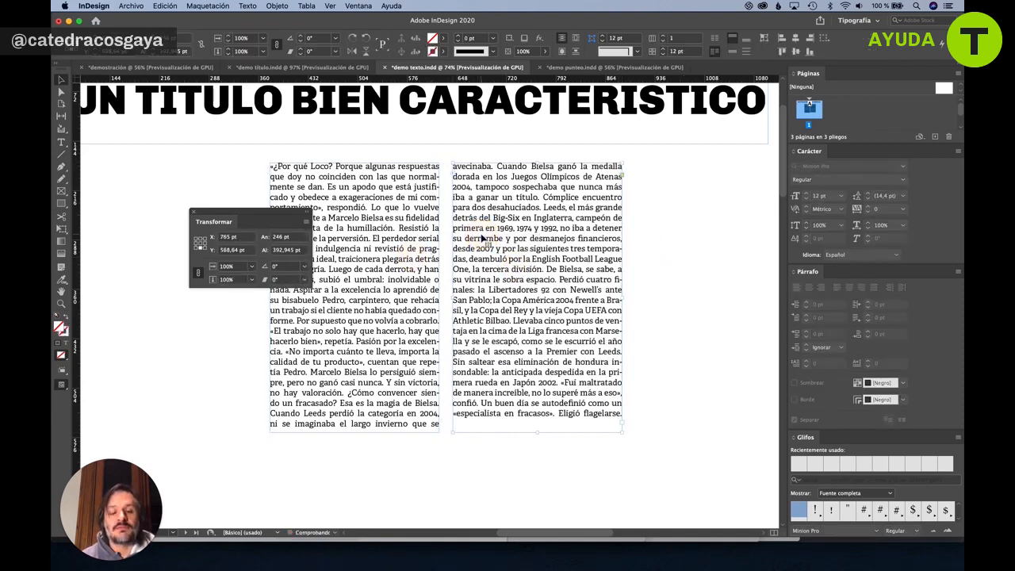
click(688, 227)
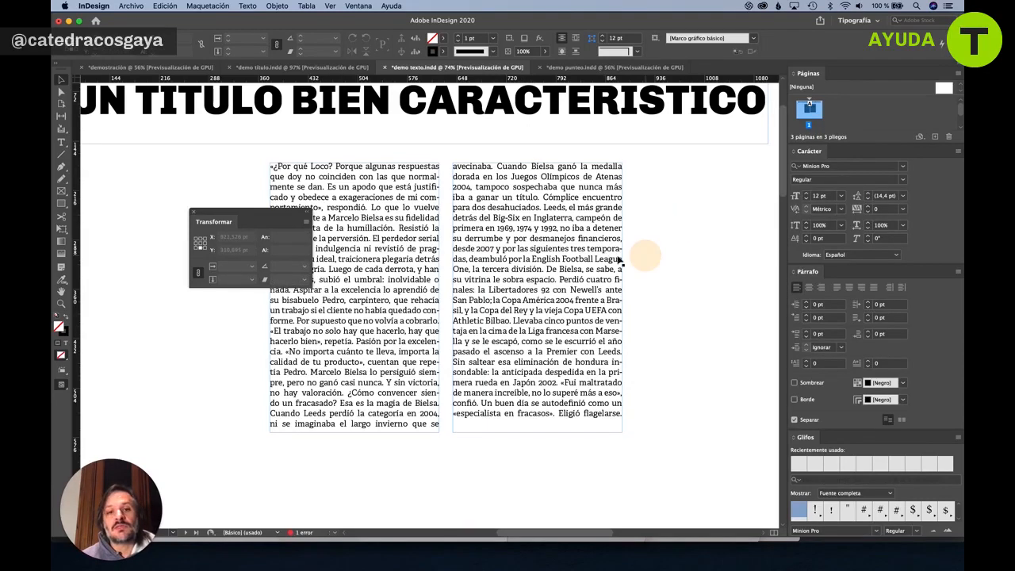
Move the second text frame down to Y 633,89 pt and place the Transformar controls clear of the text.
drag(544, 257, 532, 198)
drag(546, 266, 547, 275)
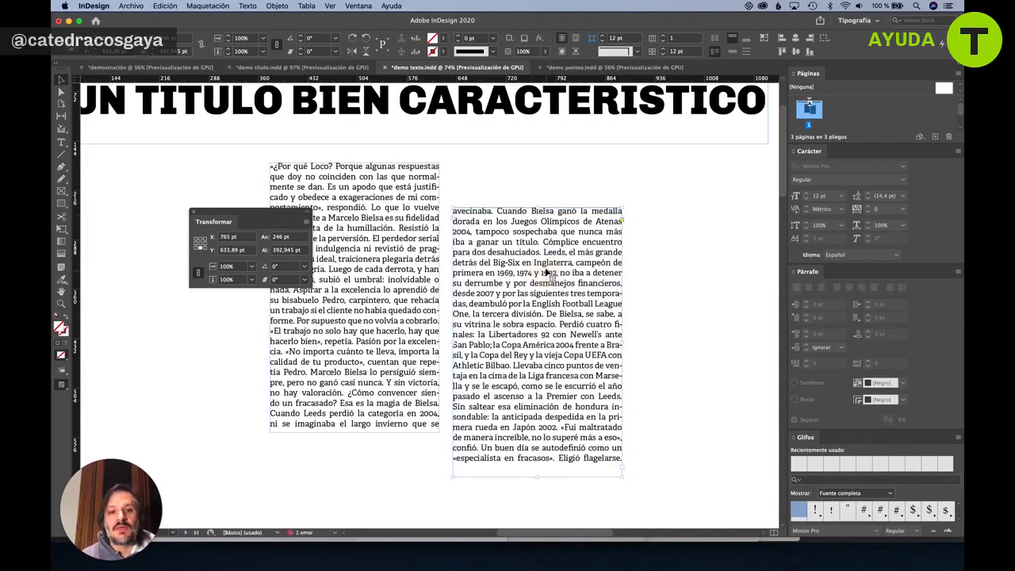
drag(219, 215, 165, 216)
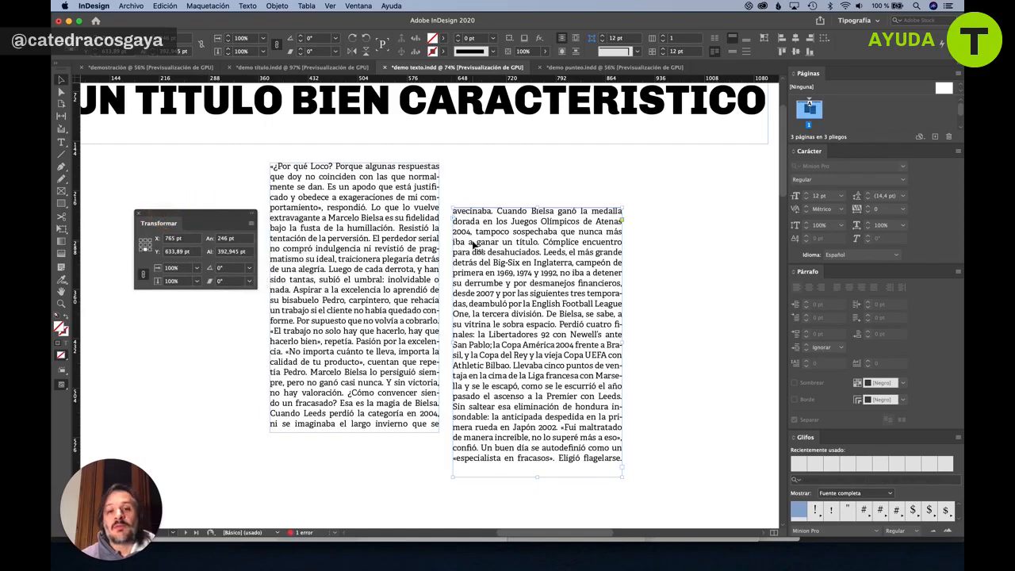
Align the top edges of both text frames with the first as key object, and close the Alinear and Transformar controls.
click(658, 230)
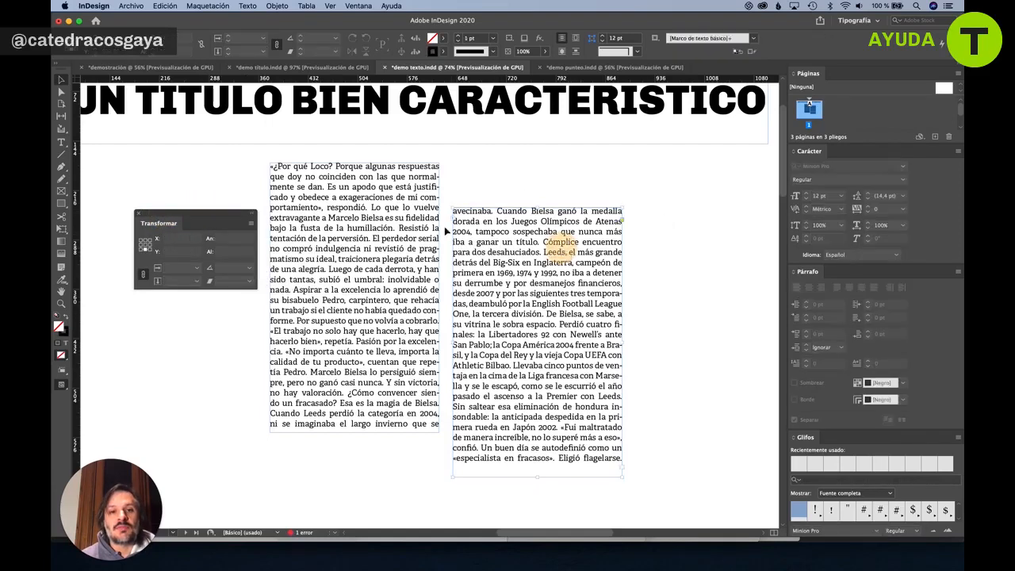
shift+click(387, 219)
click(360, 5)
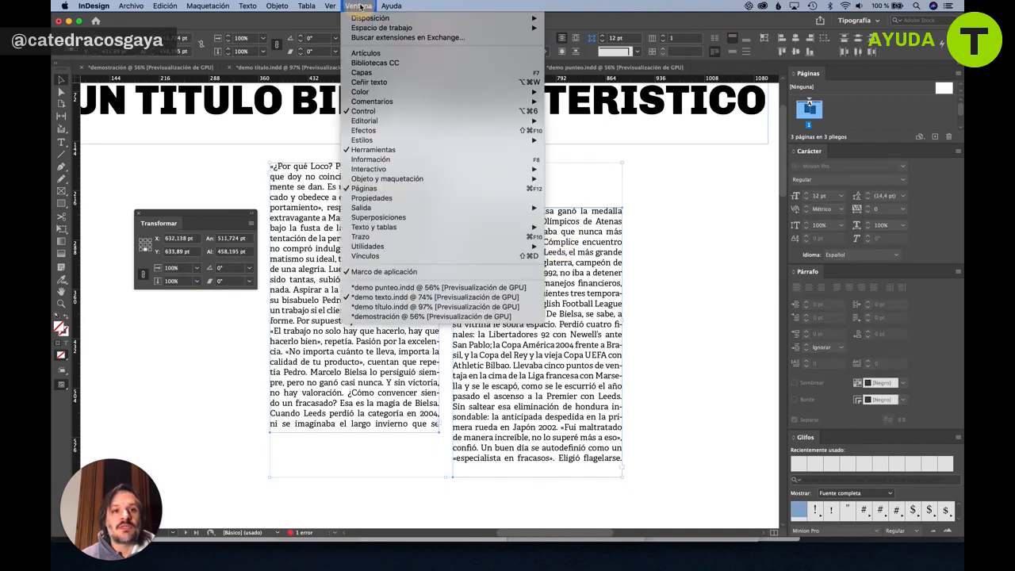
mouse_move(476, 179)
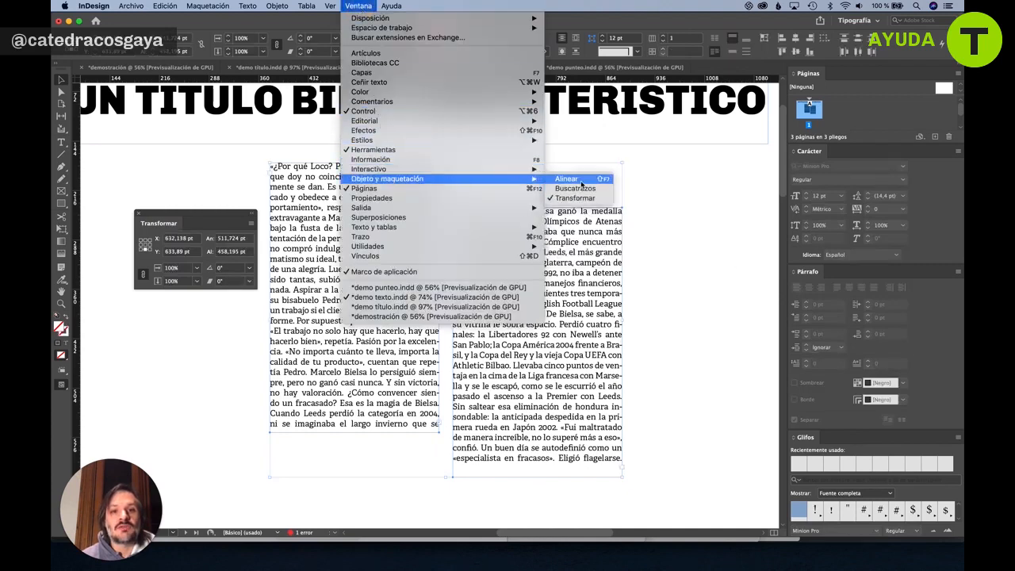
click(572, 179)
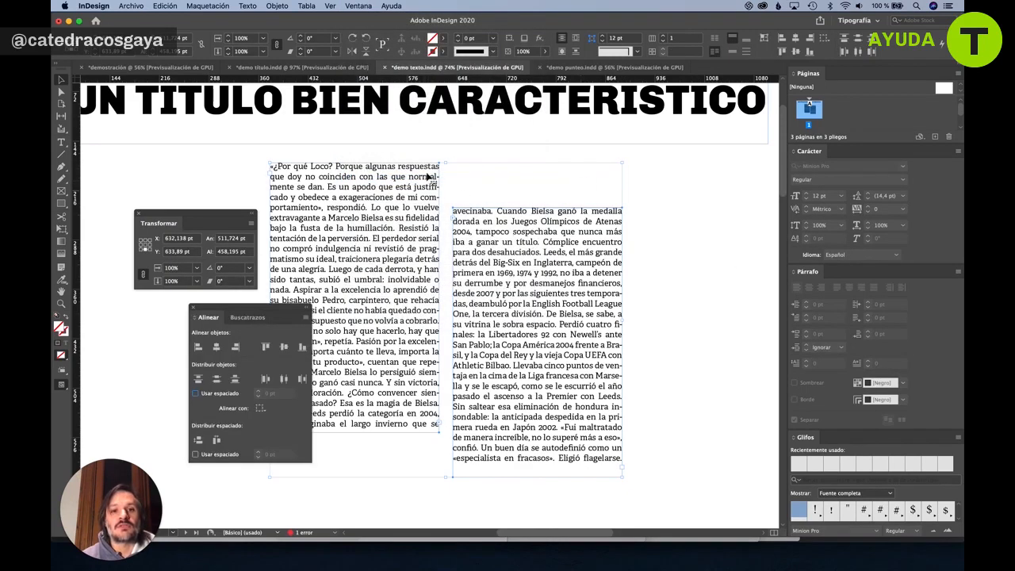
click(402, 188)
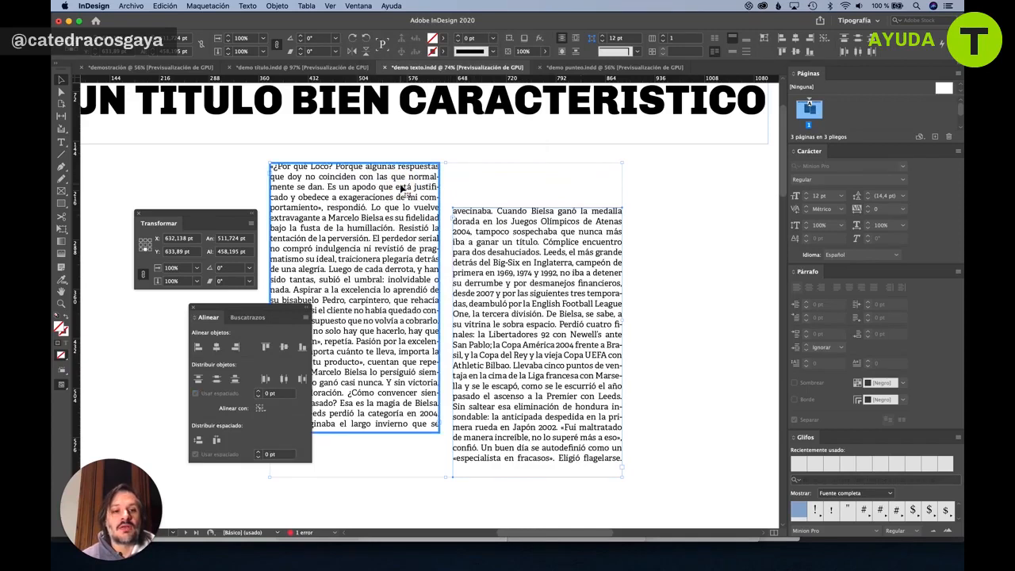
click(266, 347)
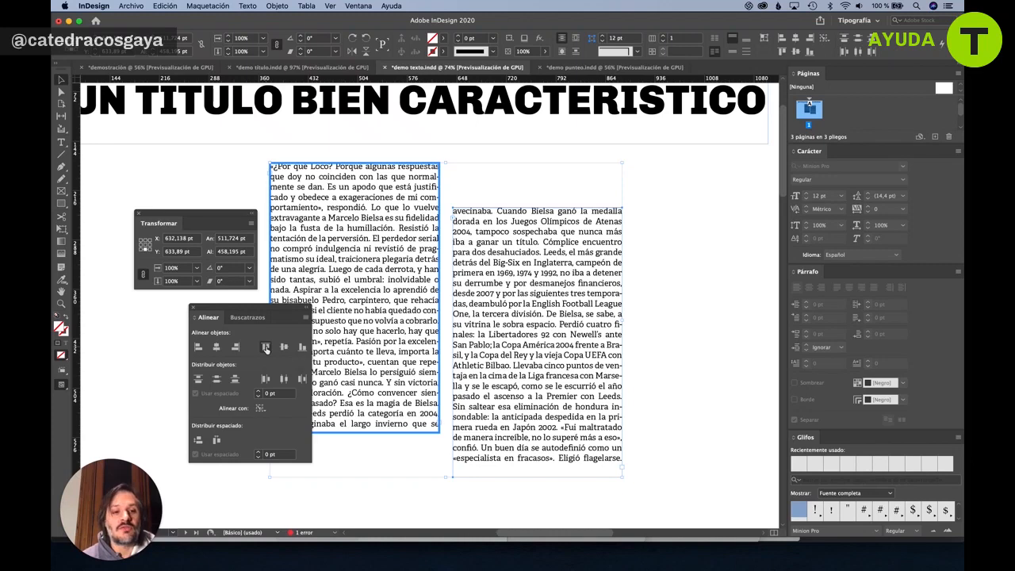
click(266, 347)
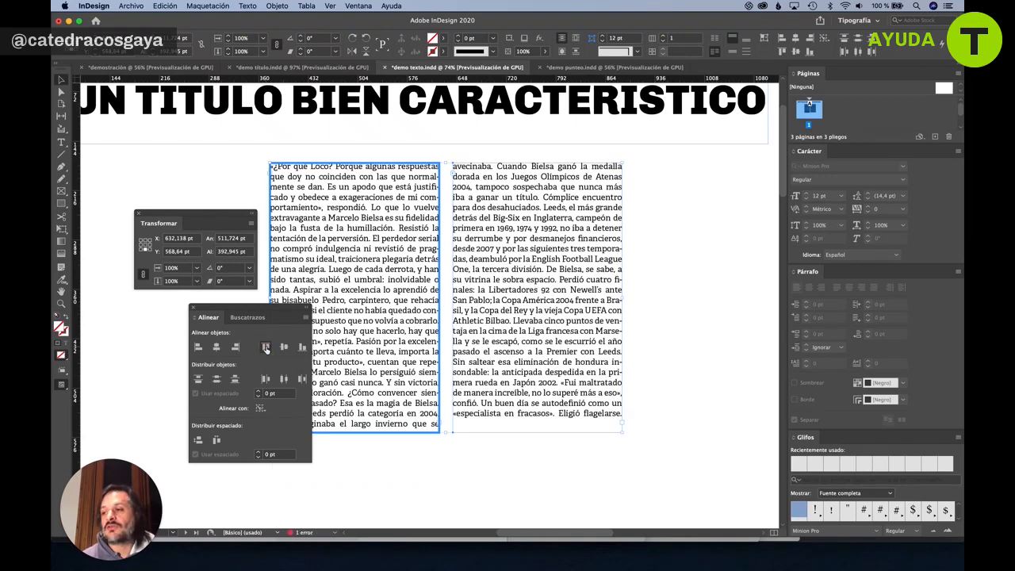
click(650, 336)
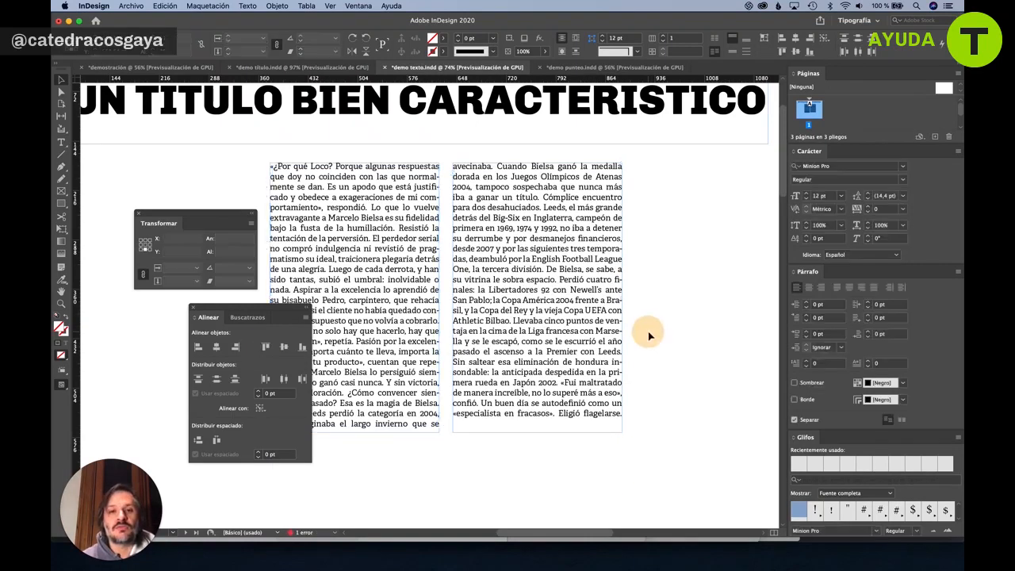
click(194, 310)
click(138, 214)
Delete the second text frame and widen the first one across the space of both columns.
click(526, 241)
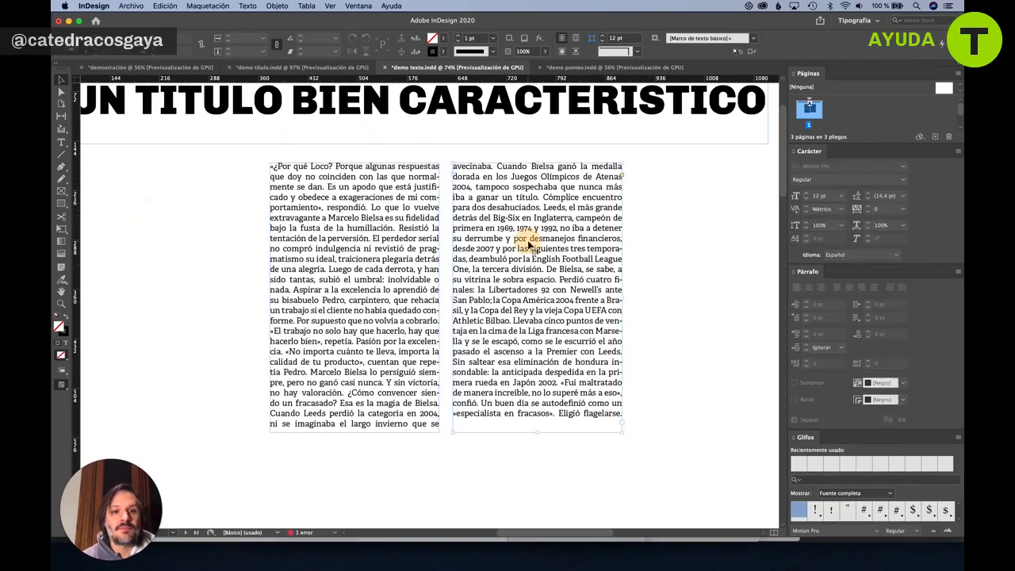
key(Delete)
click(394, 247)
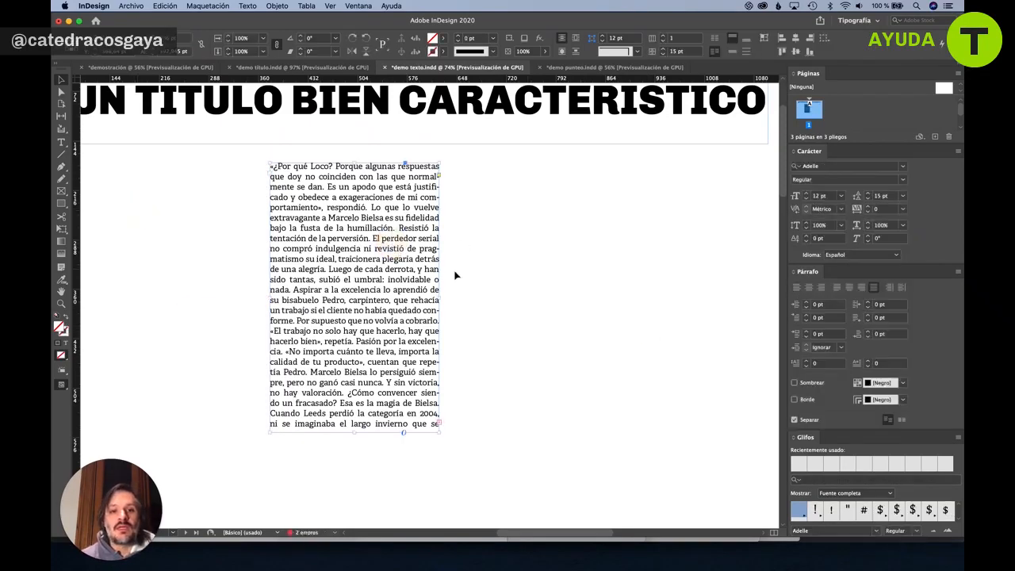
drag(439, 298, 625, 299)
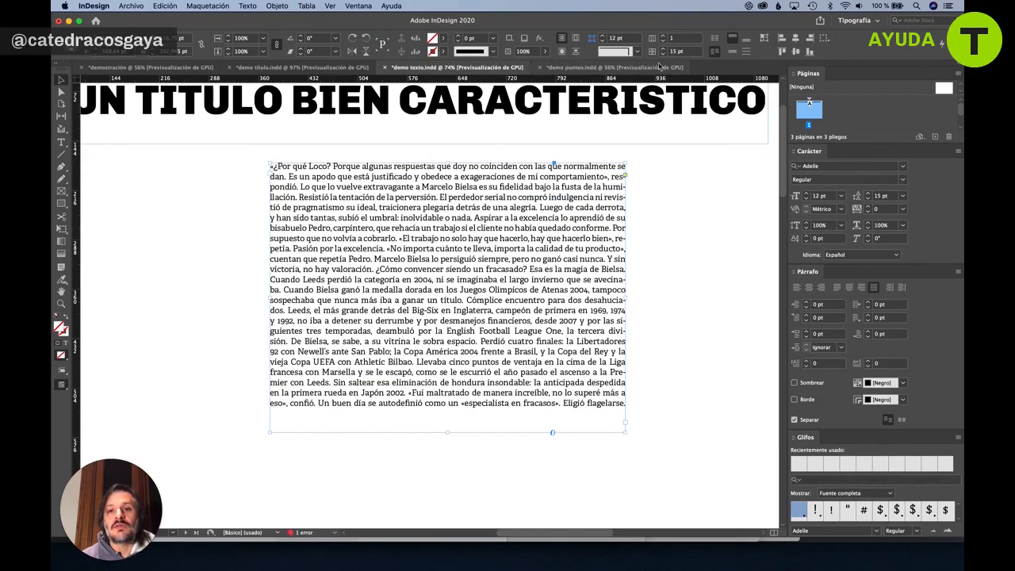
Try dividing the text frame into three and two columns and adjusting the gutter, ending with a single column.
click(664, 38)
click(665, 37)
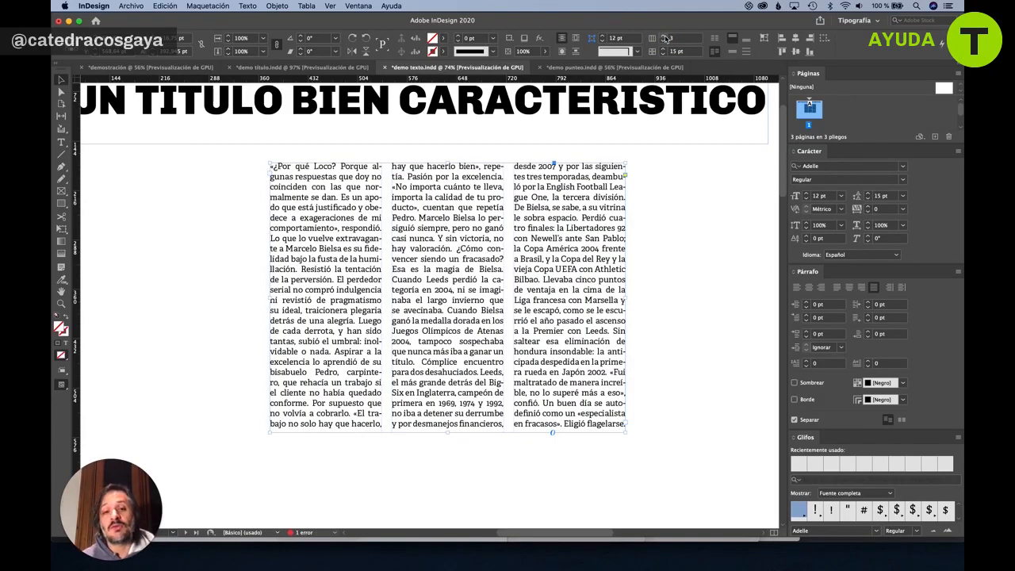
click(663, 41)
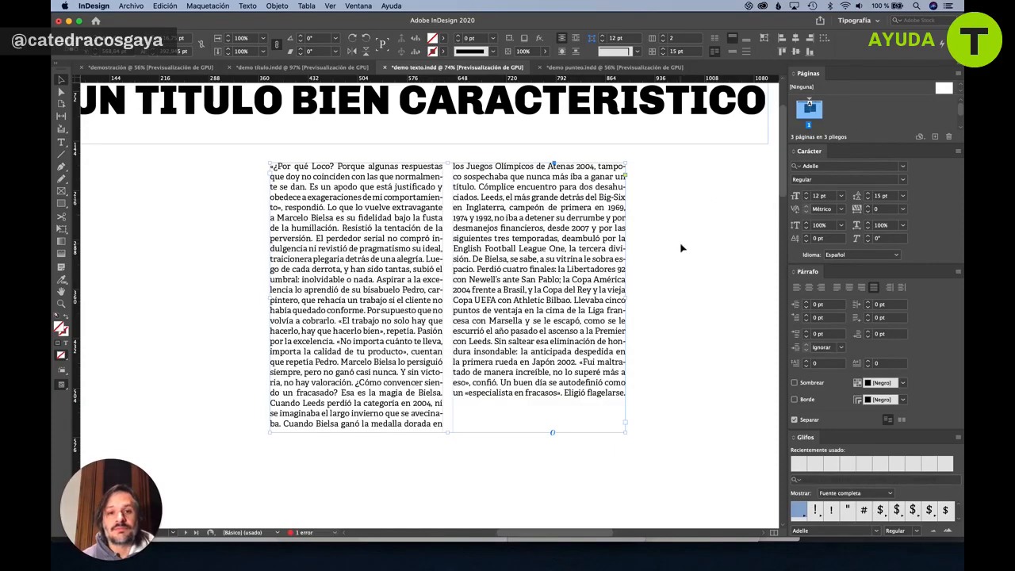
click(663, 50)
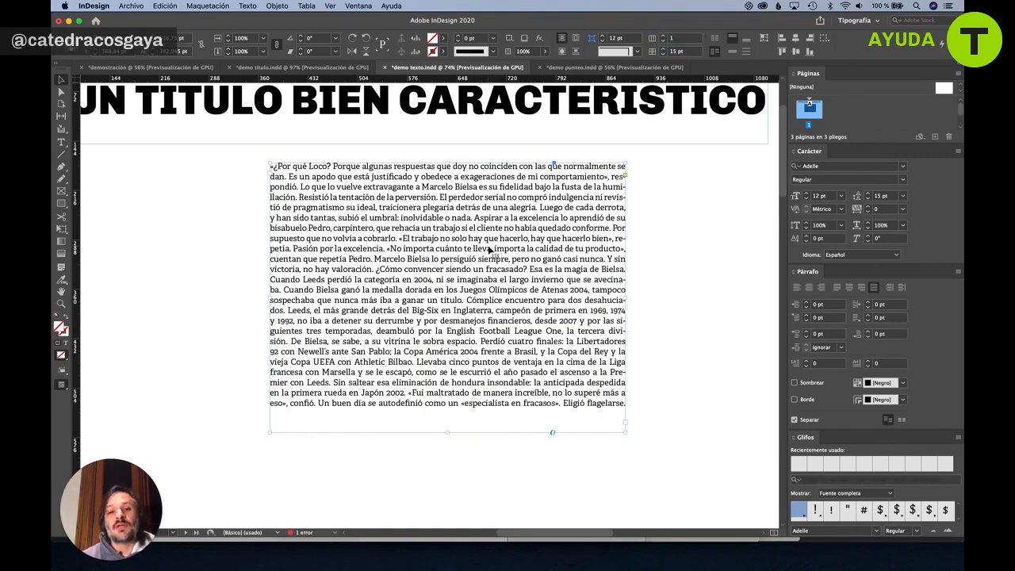
Split the whole body text paragraph into two subcolumns using the Dividir columna paragraph layout, with preview turned on.
double_click(488, 248)
triple_click(486, 247)
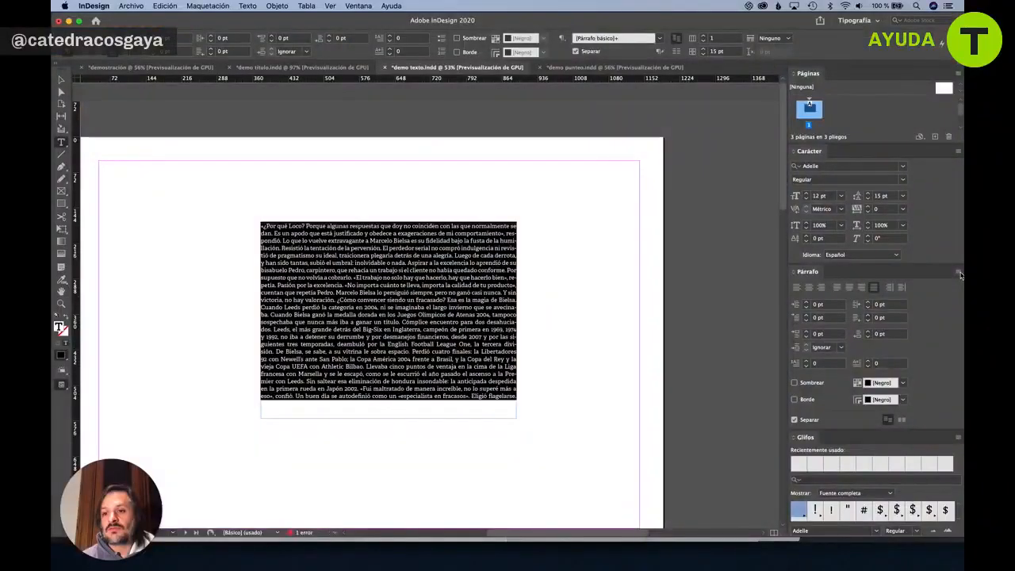
click(959, 272)
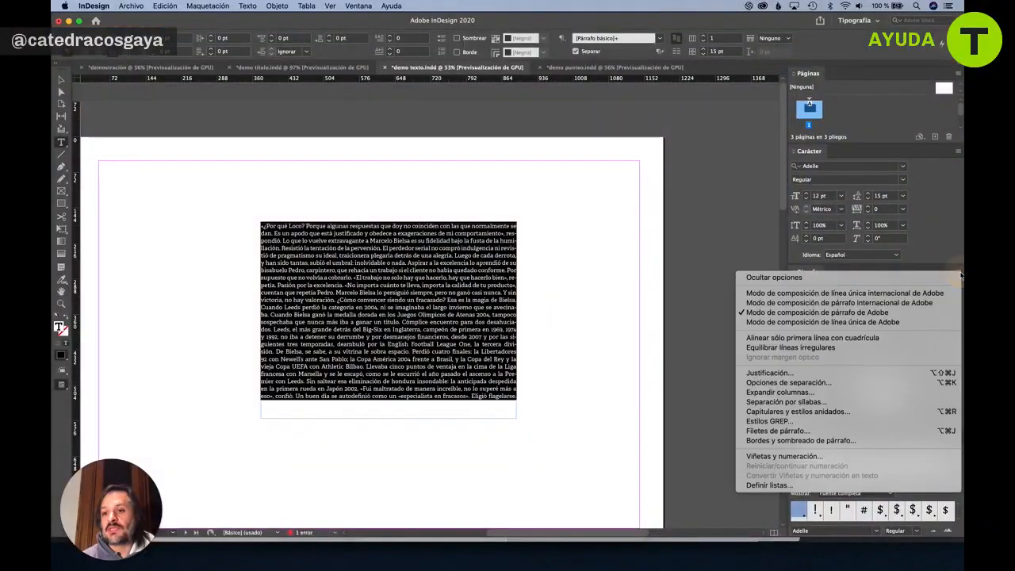
click(852, 393)
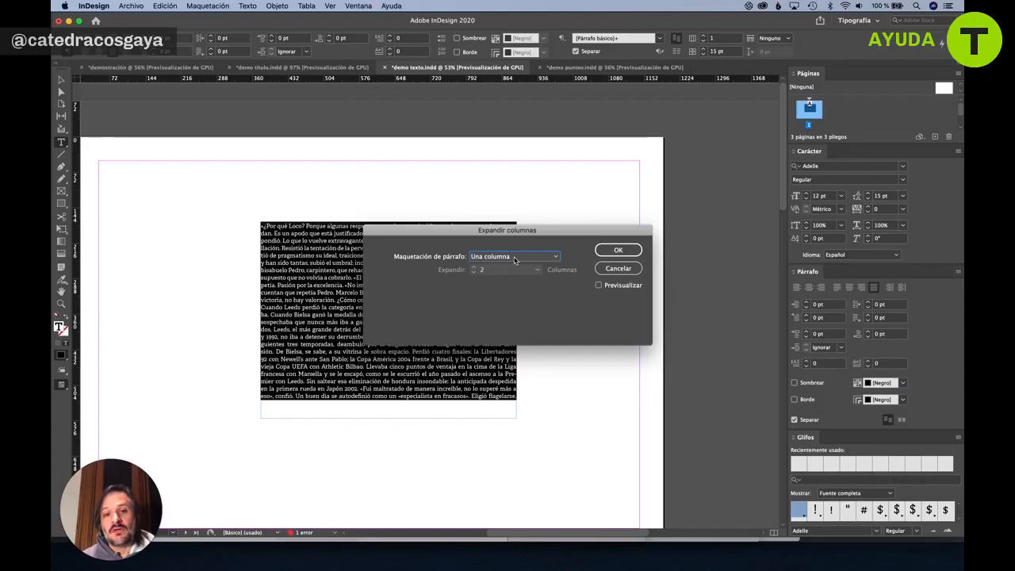
click(514, 257)
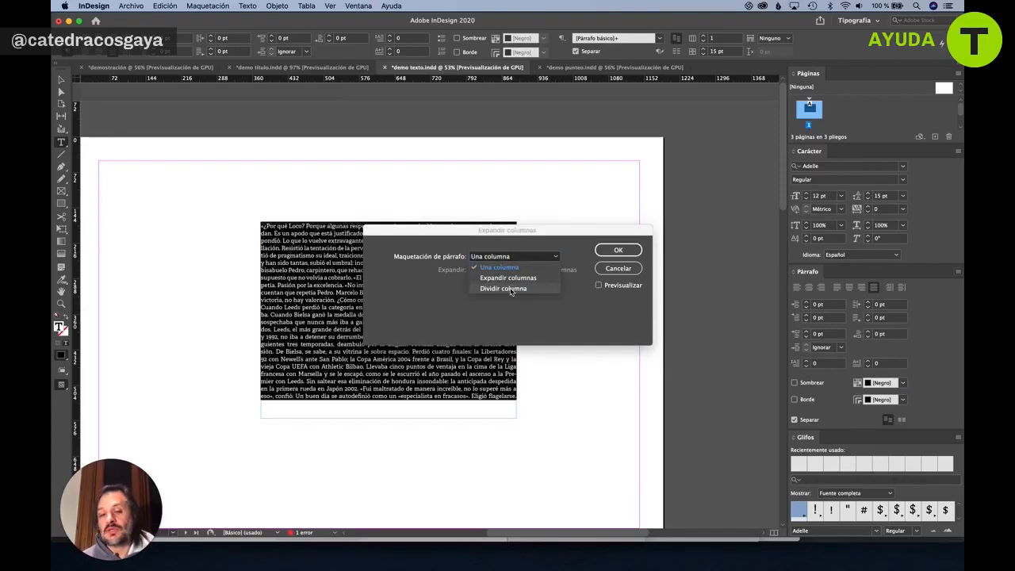
click(512, 290)
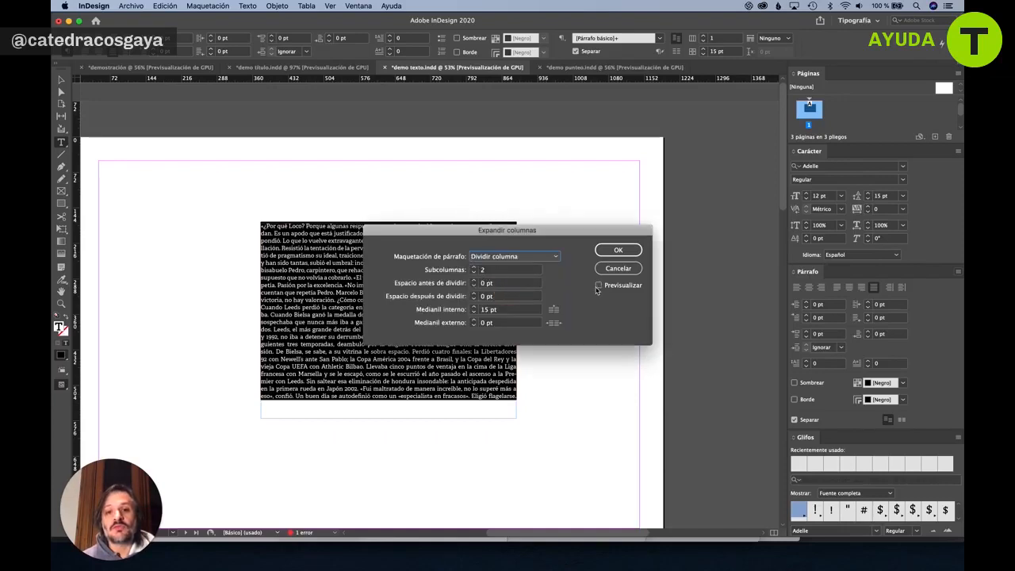
click(598, 285)
drag(566, 231, 724, 236)
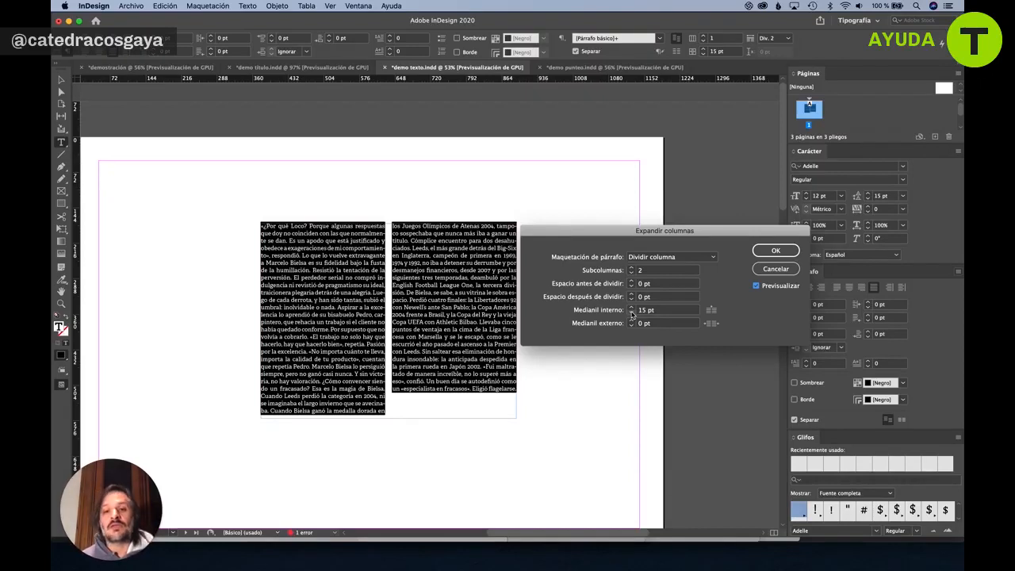
click(769, 251)
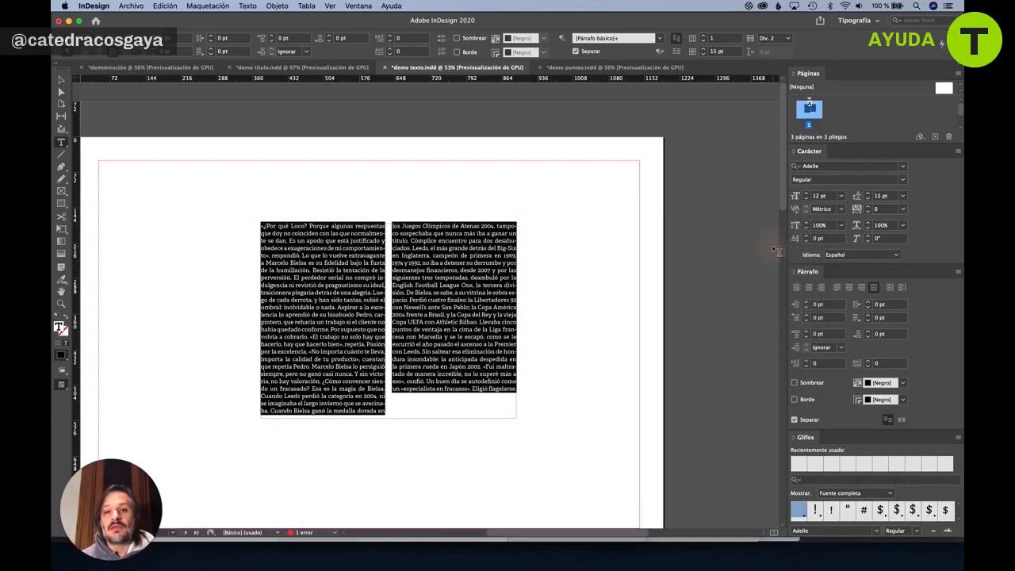
Insert the title "UN TÍTULO BIEN CARACTERÍSTICO" at the very beginning of the two-column body text.
click(61, 80)
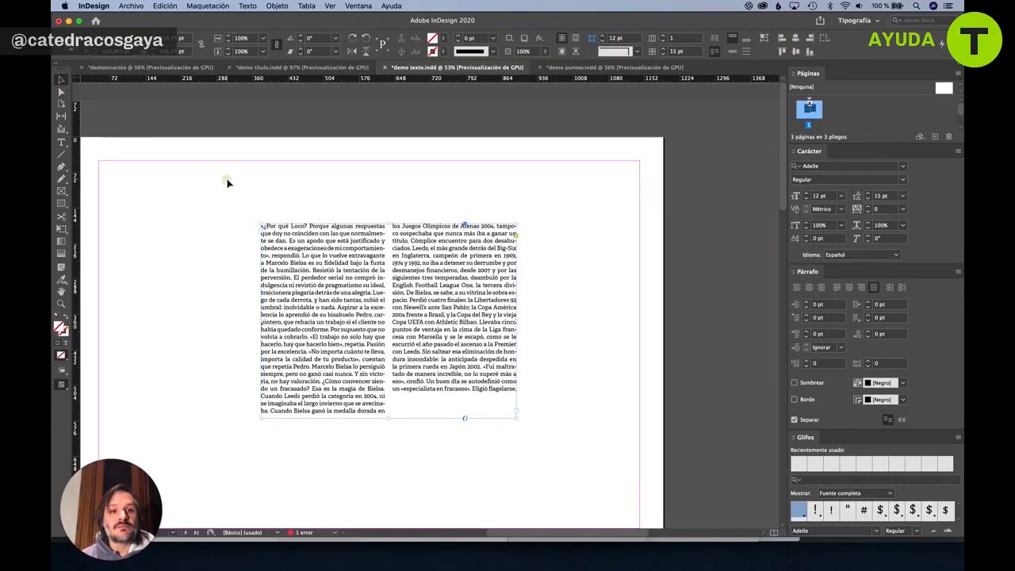
click(238, 190)
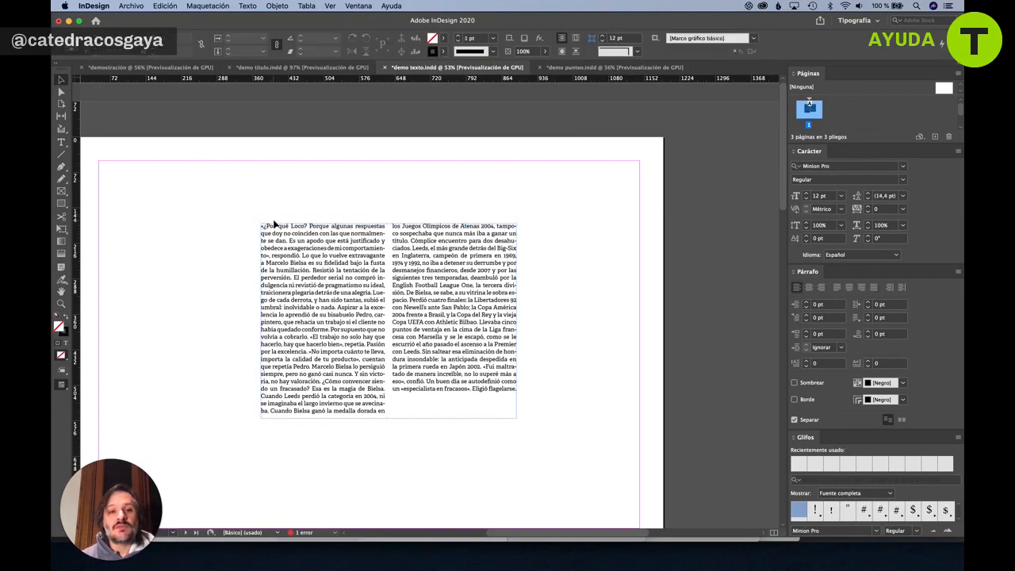
scroll(273, 224, up, 3)
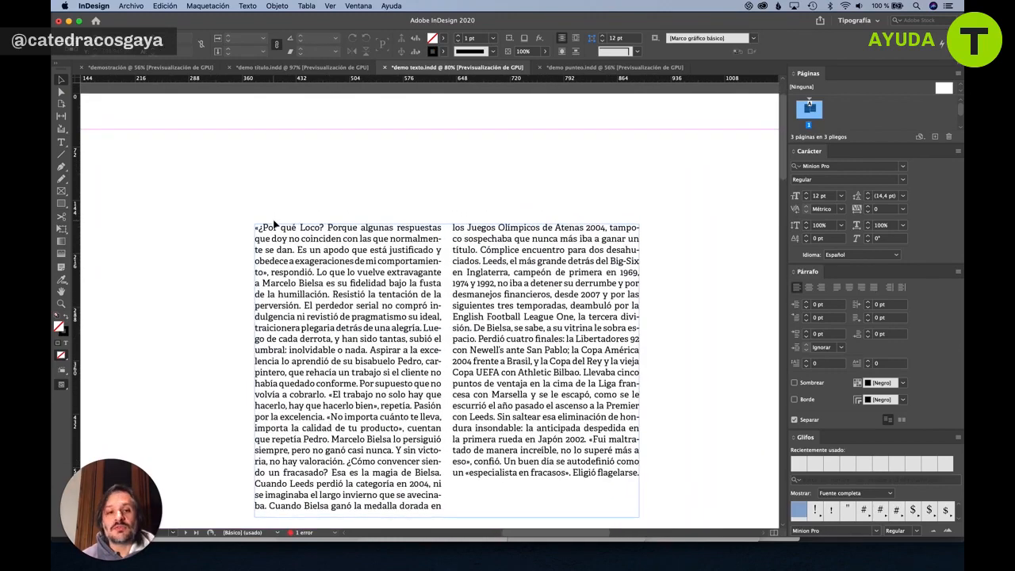
triple_click(260, 229)
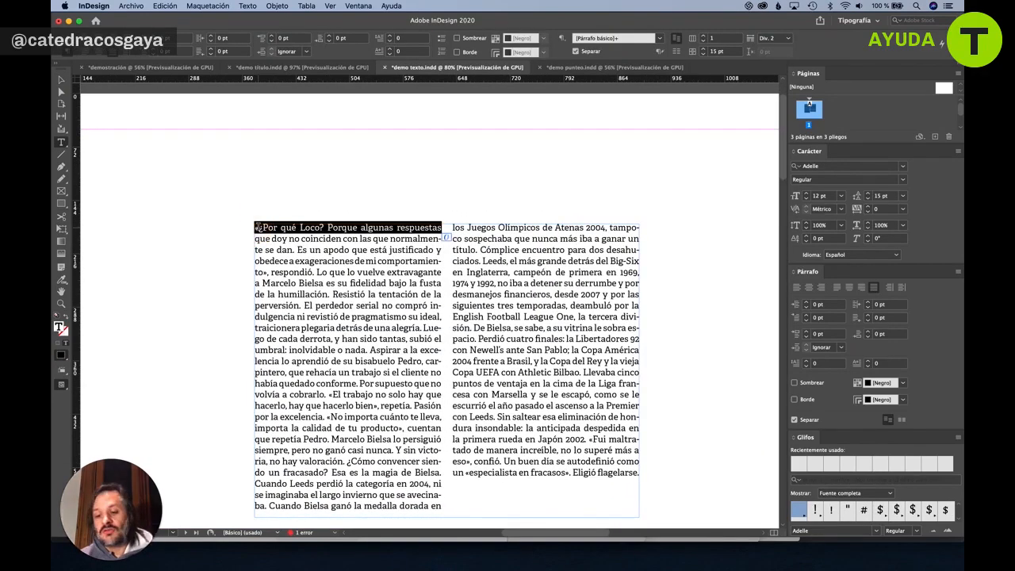
click(258, 227)
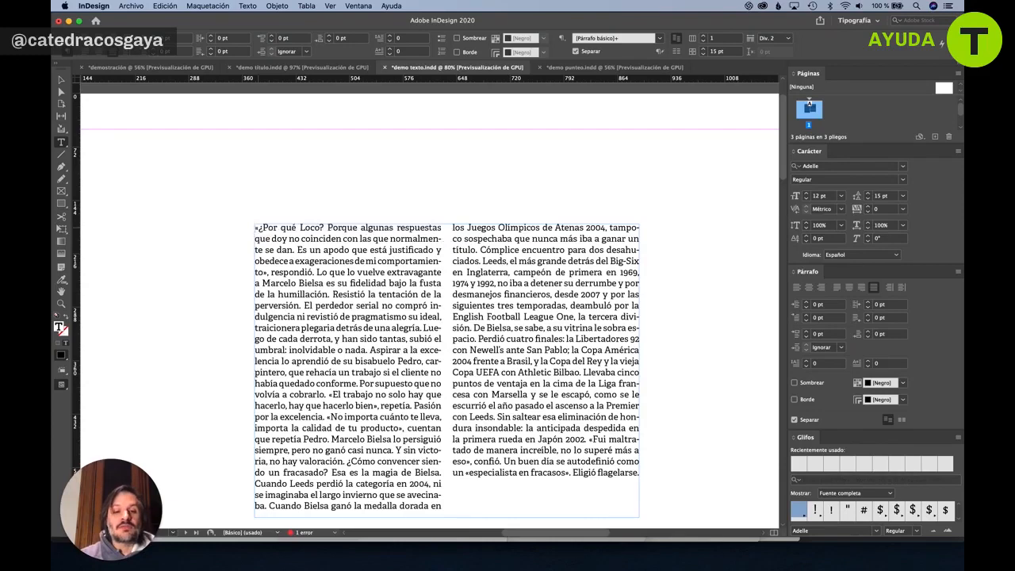
text(UN TÍTULO BIEN CARACTERÍSTICO)
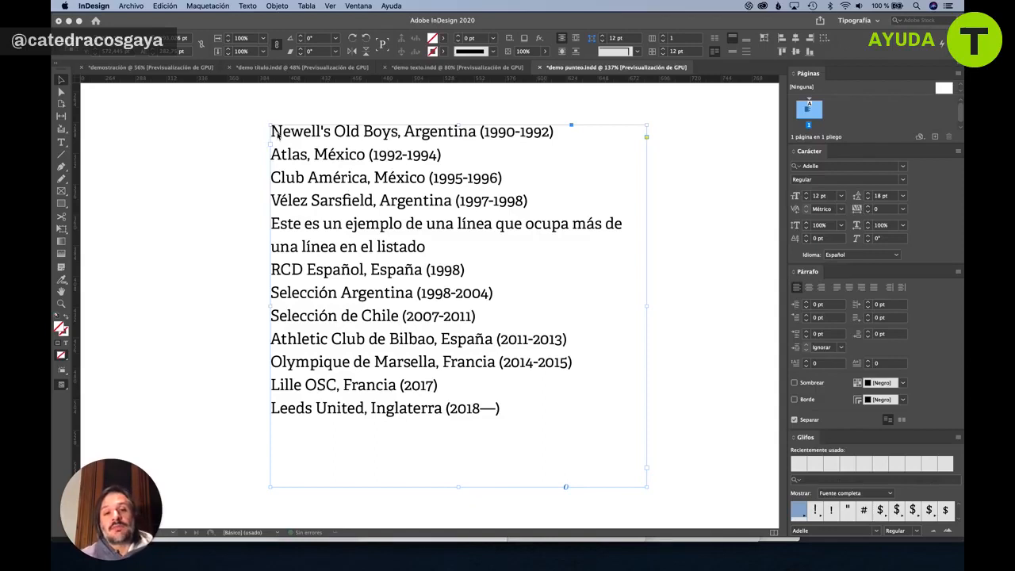
Try manual bullets by inserting "•" before the Newell's Old Boys line and pasting it before the Atlas line, and undo both.
double_click(277, 135)
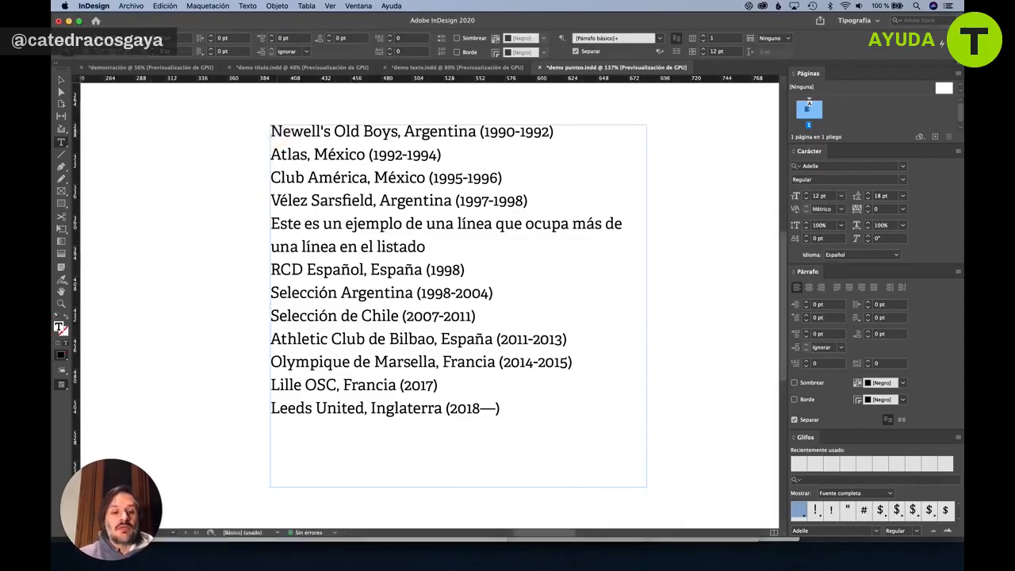
text(•)
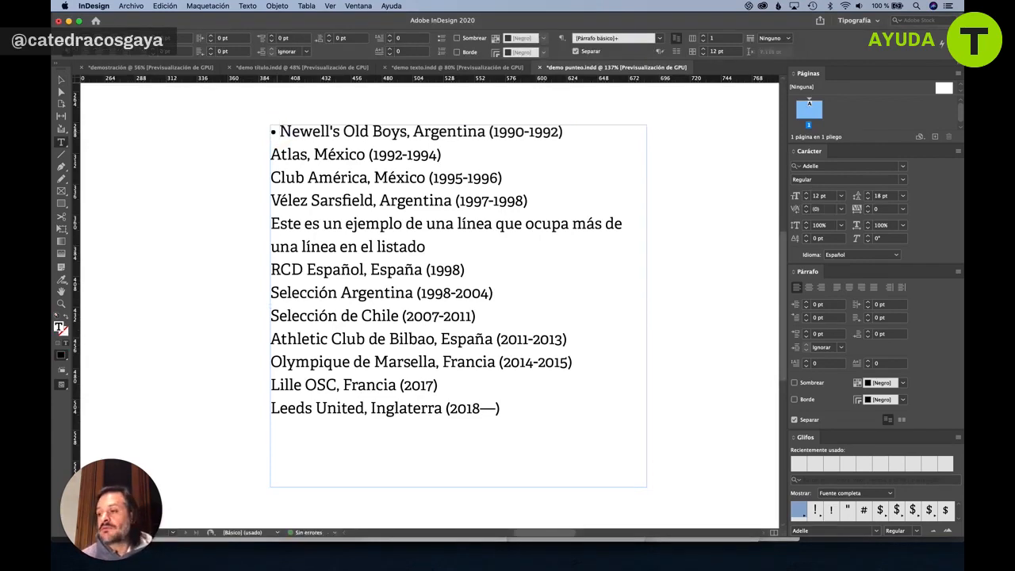
key(shift+Left)
key(shift+Left)
key(ctrl+c)
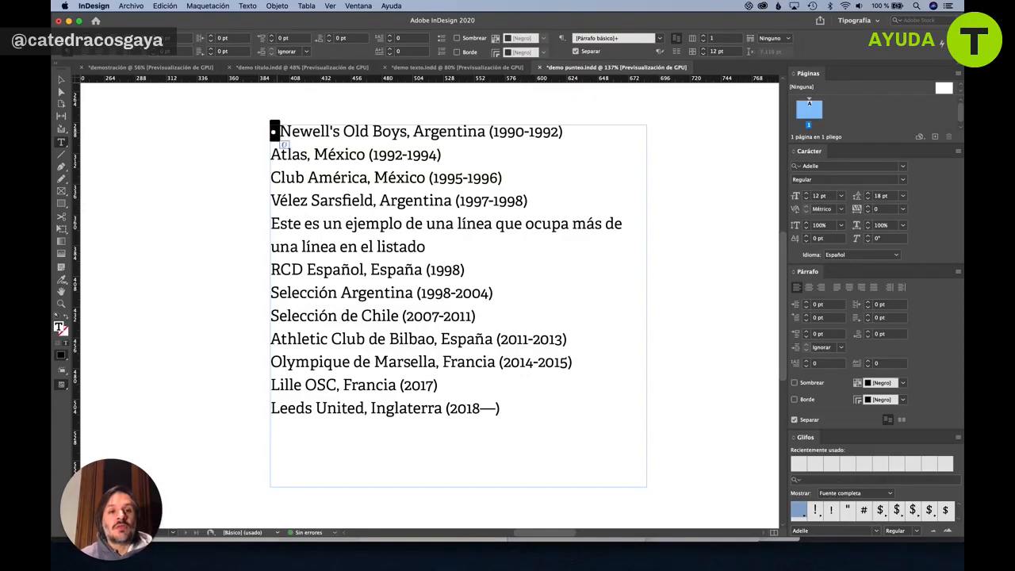
key(Down)
key(Left)
key(ctrl+v)
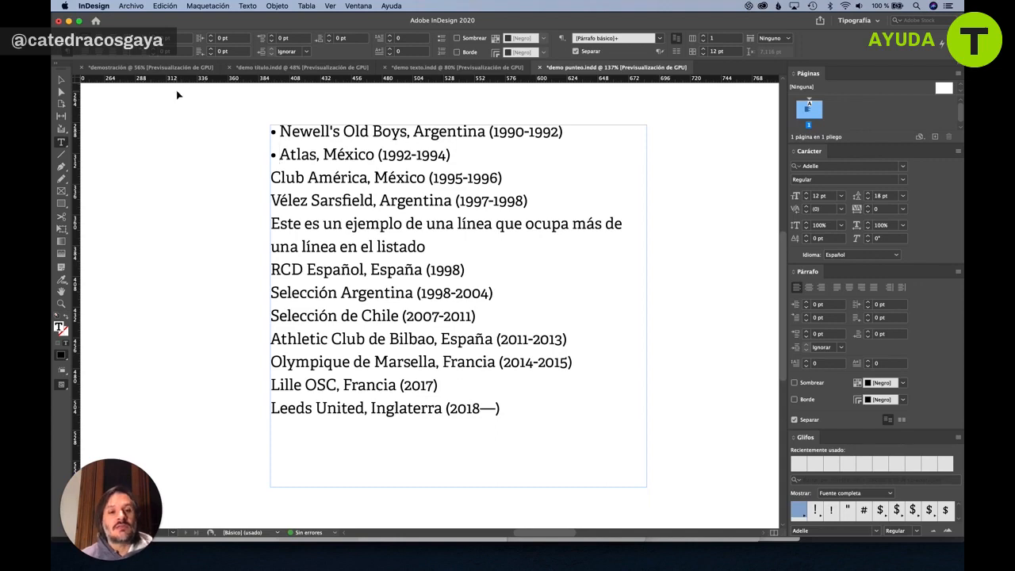
key(super+z)
key(super+z)
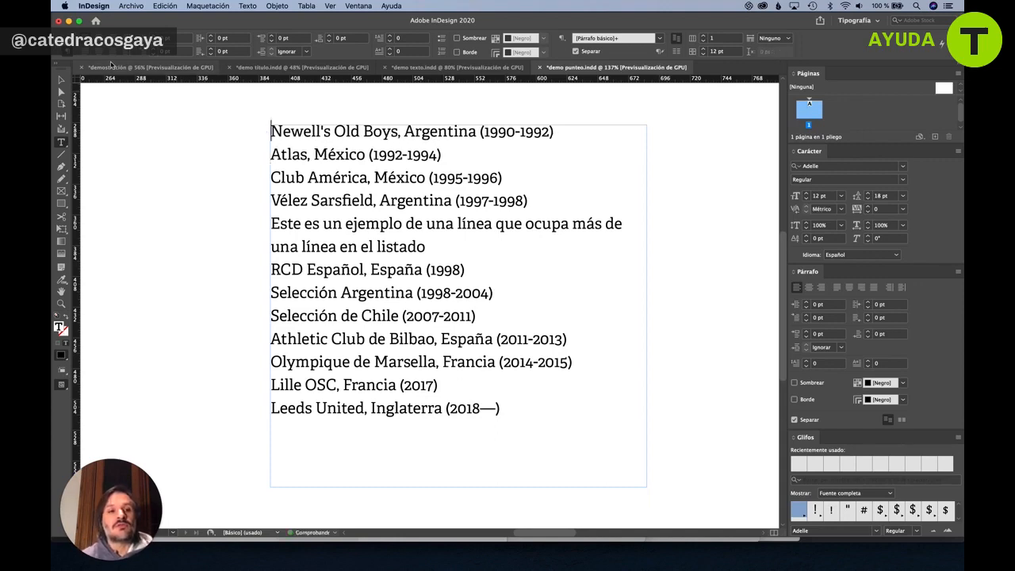
Open the Viñetas y numeración options for the club list's text frame and set the list type to Viñetas.
click(61, 80)
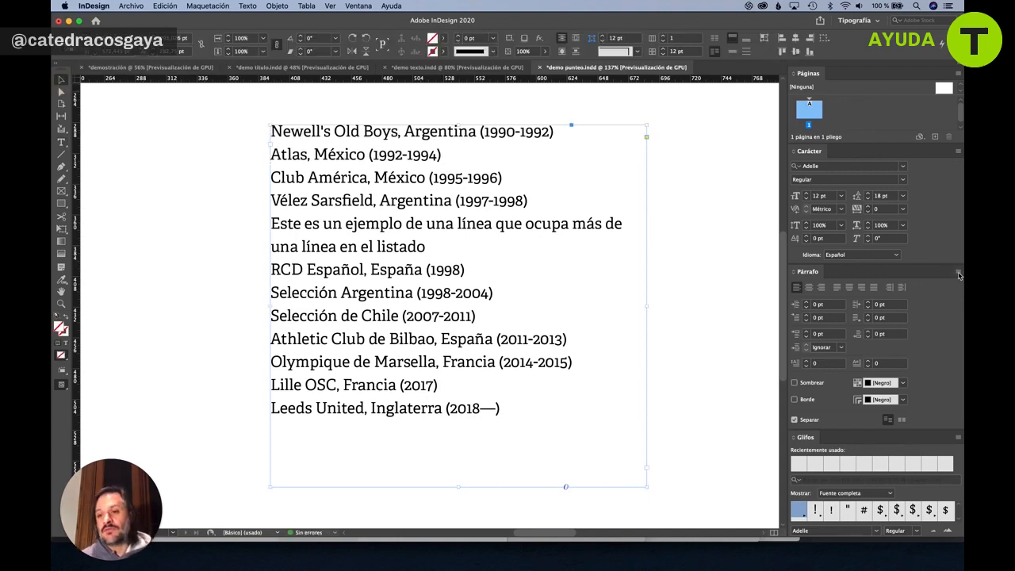
click(957, 272)
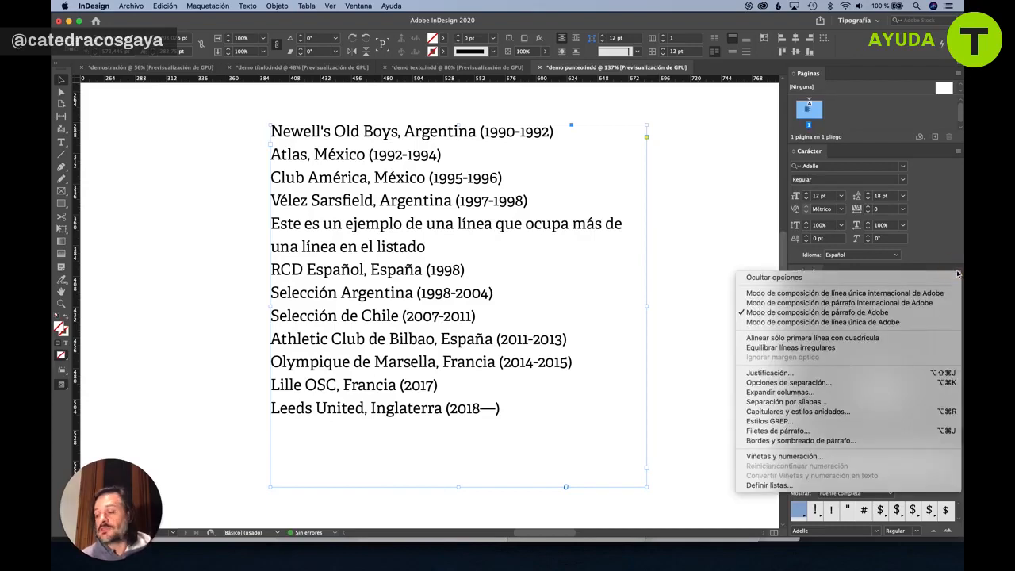
click(800, 457)
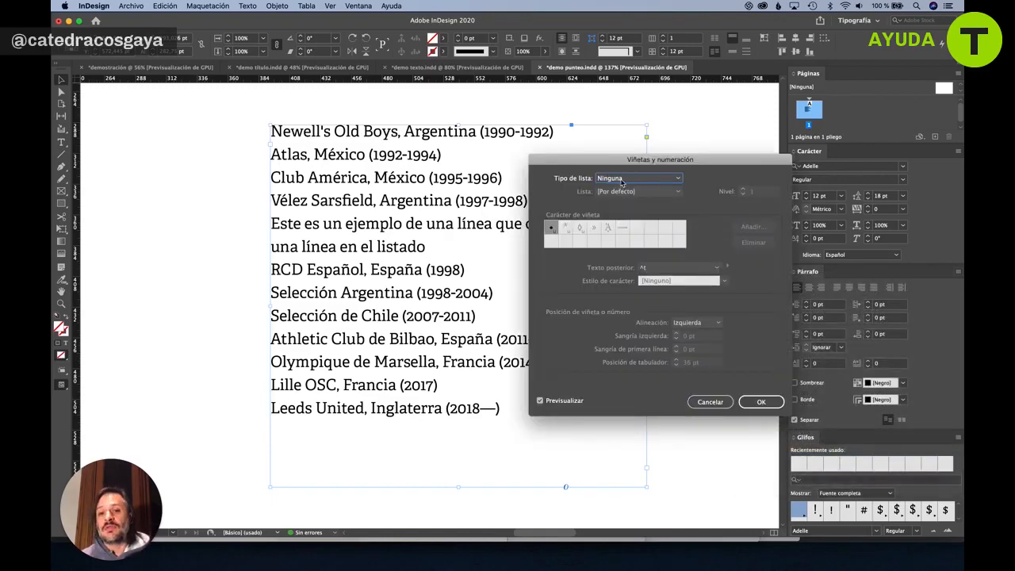
click(623, 179)
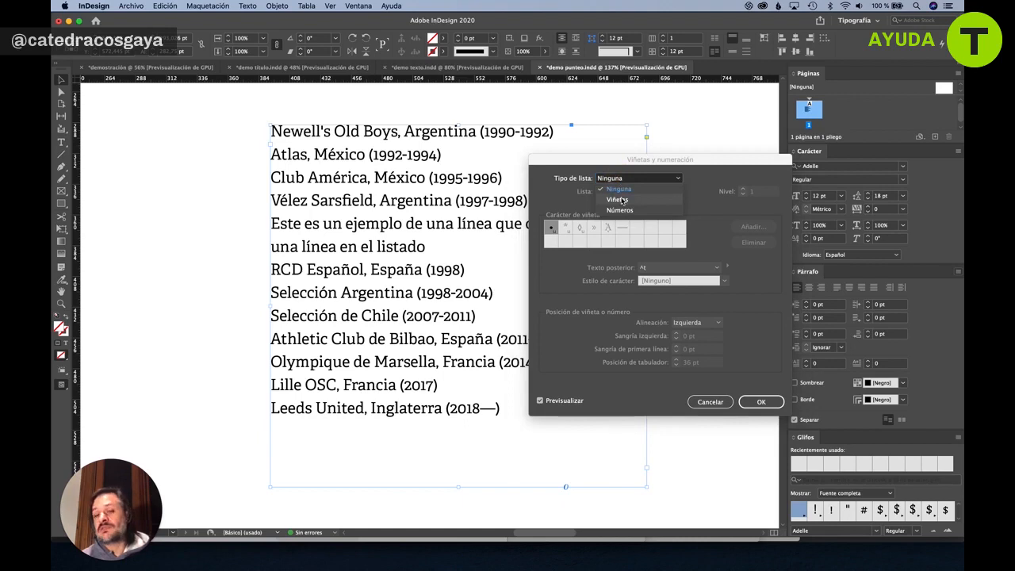
click(619, 200)
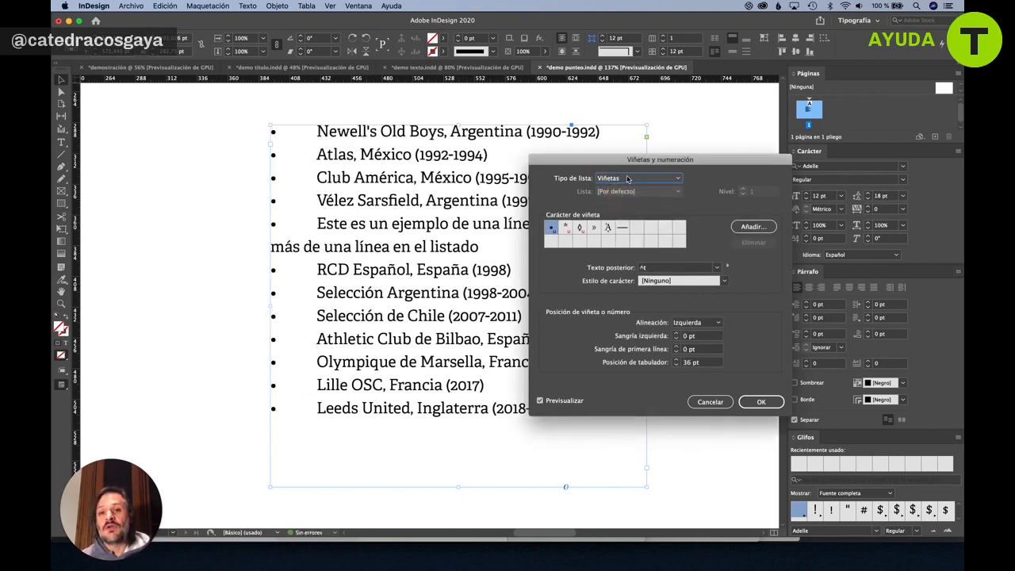
Try the Números list type, look through its number formats, and return the list type to Viñetas.
click(627, 179)
click(620, 210)
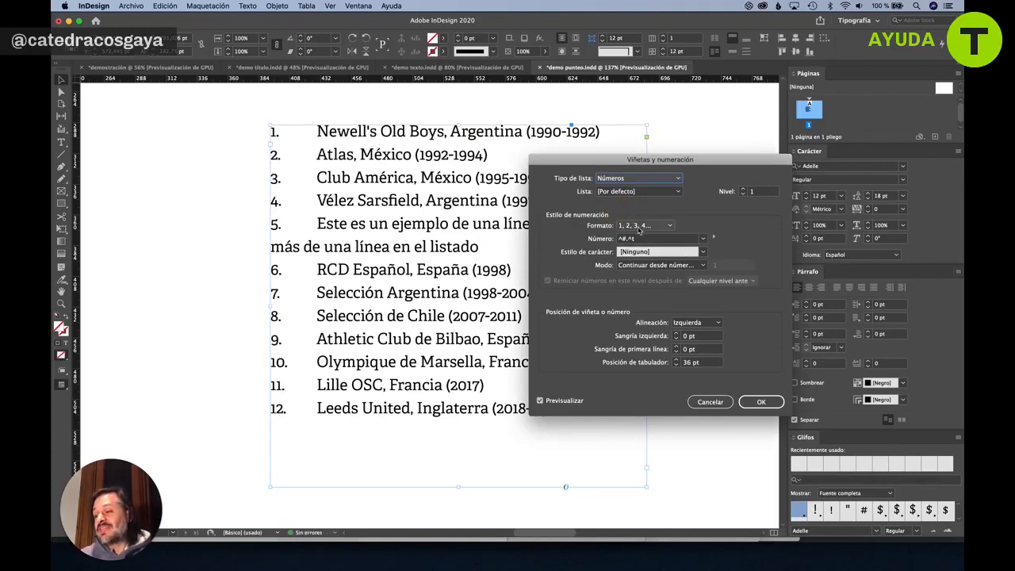
click(638, 228)
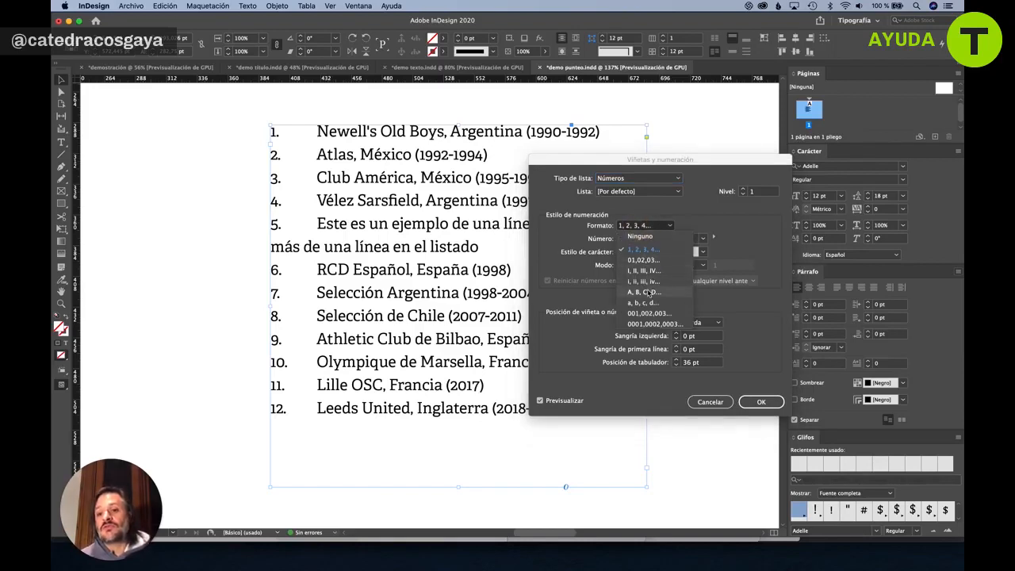
click(655, 214)
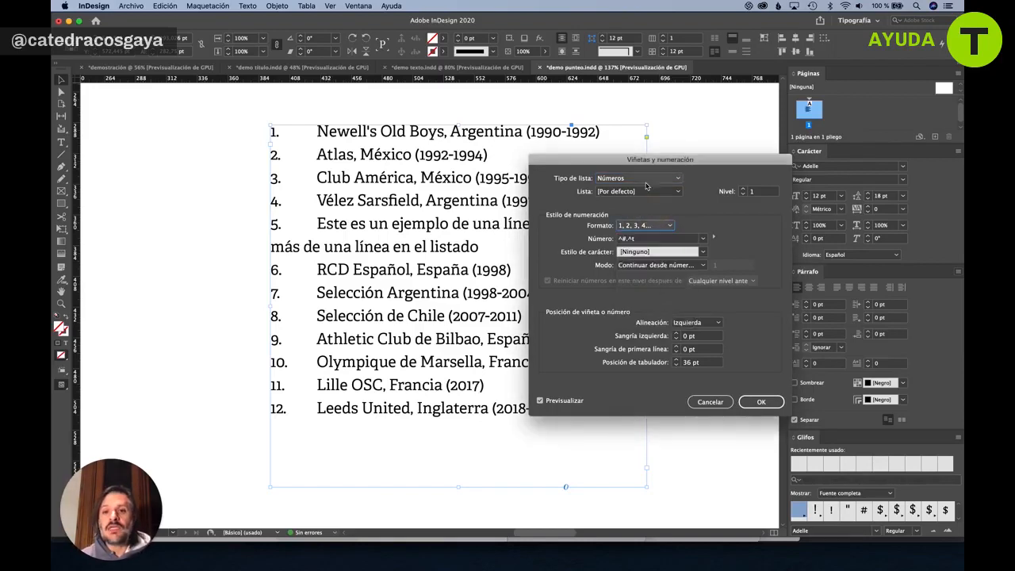
click(646, 179)
click(642, 202)
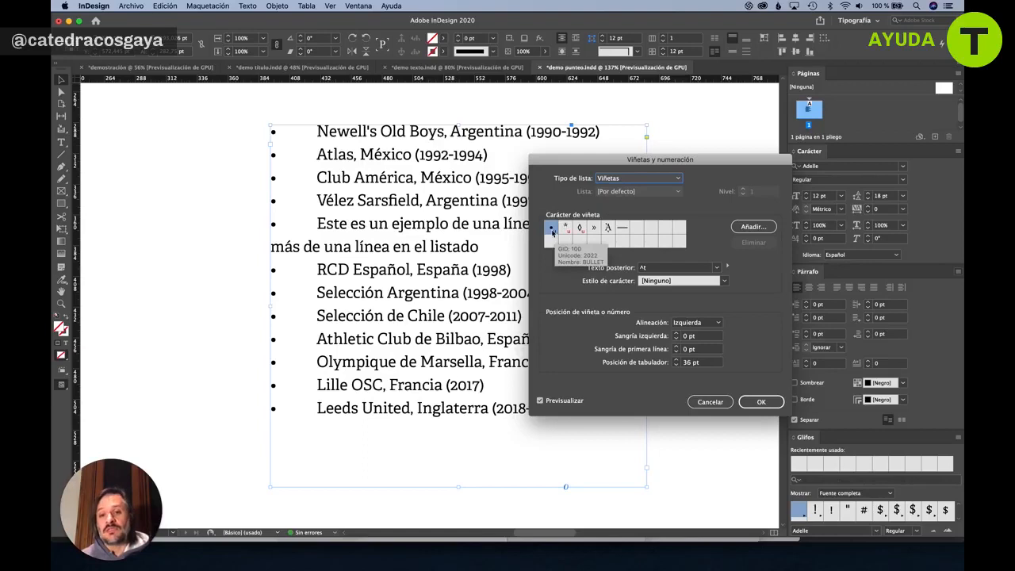
Review the Adelle Regular characters that can be added as bullets, and set the text after the bullet to a short space (^>).
click(750, 227)
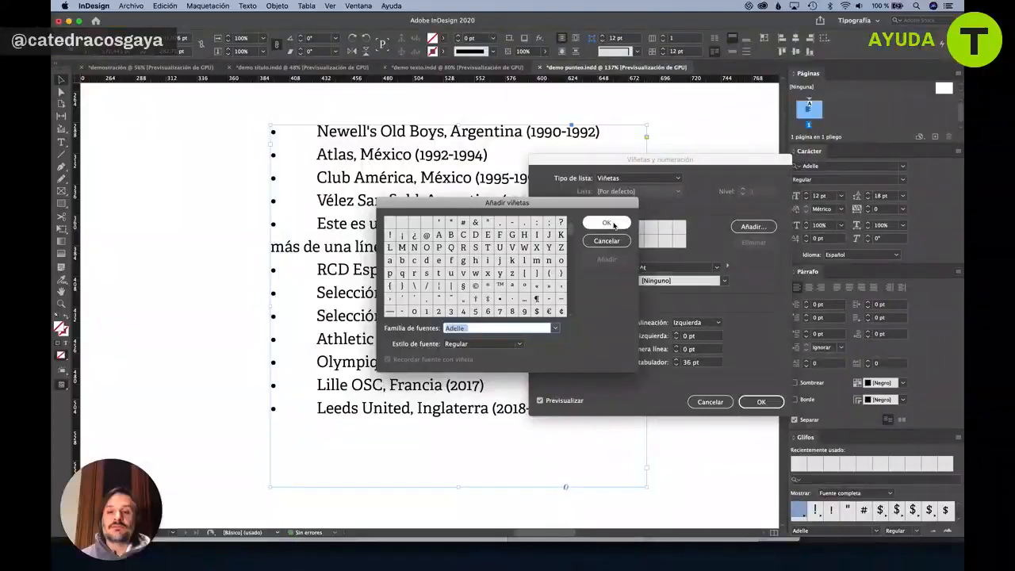
key(Return)
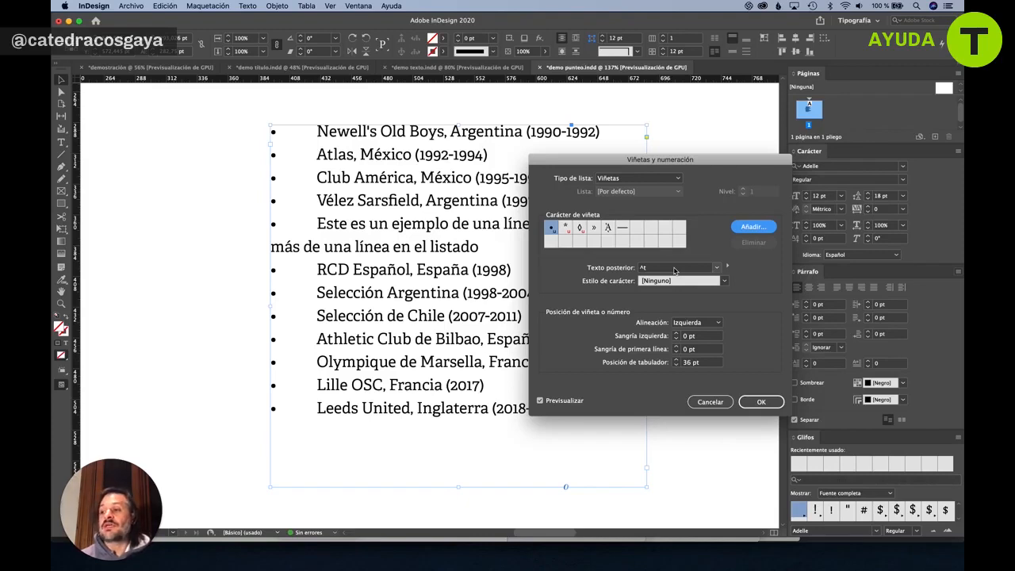
click(726, 268)
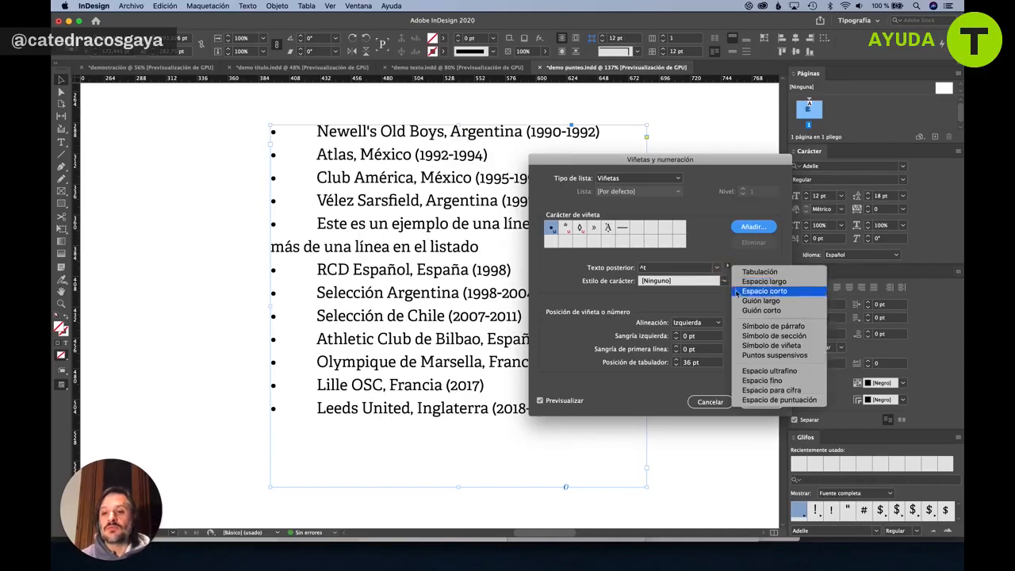
click(737, 292)
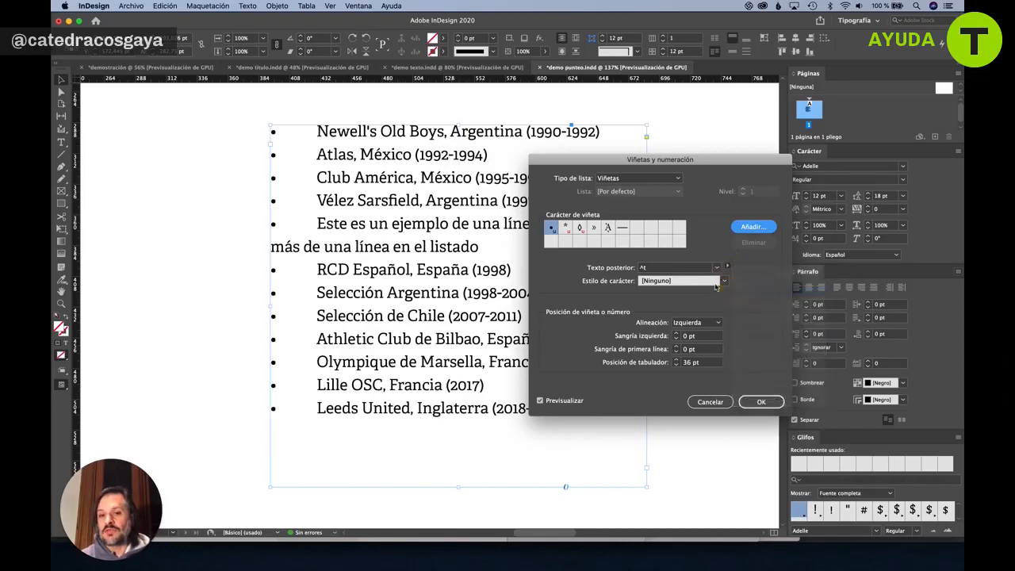
click(661, 269)
key(BackSpace)
key(BackSpace)
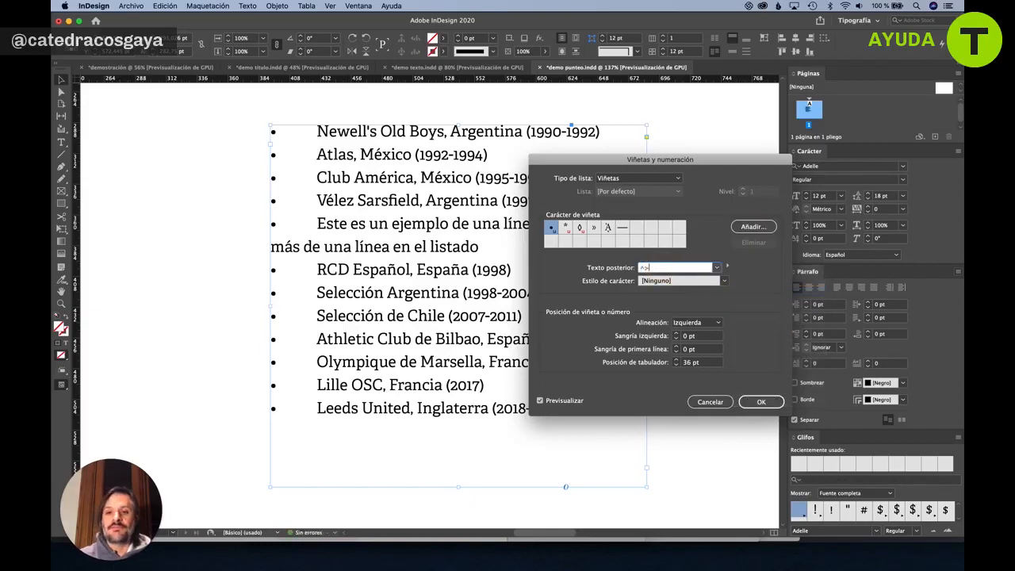
key(Tab)
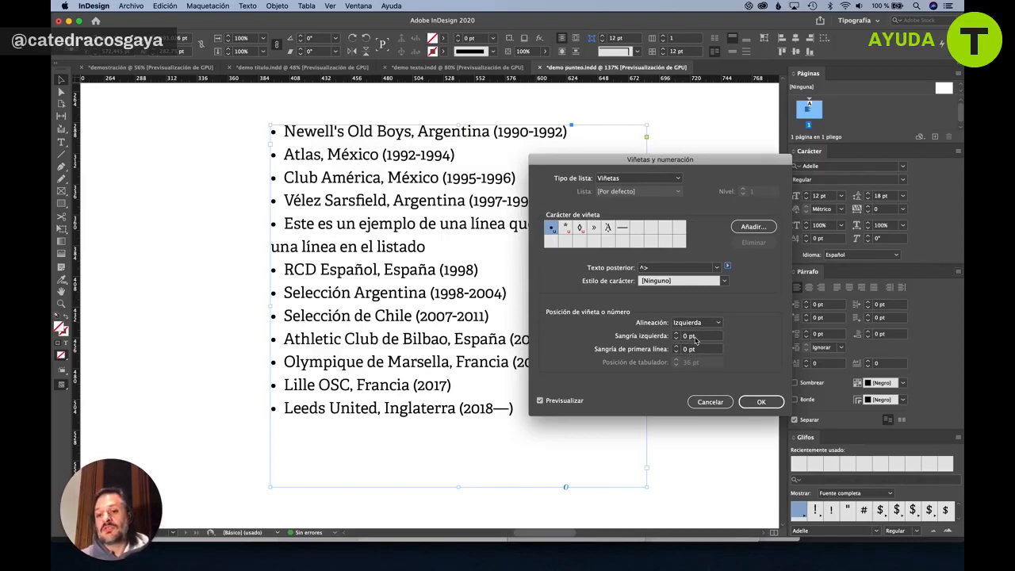
Set the bulleted list's left indent to 12 pt and its first-line indent to -12 pt.
click(695, 339)
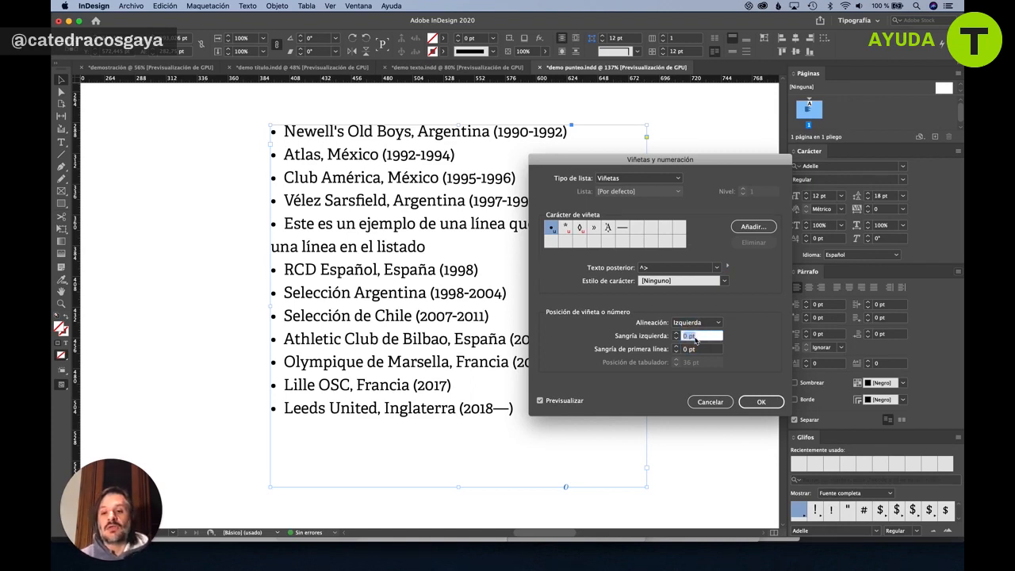
text(12)
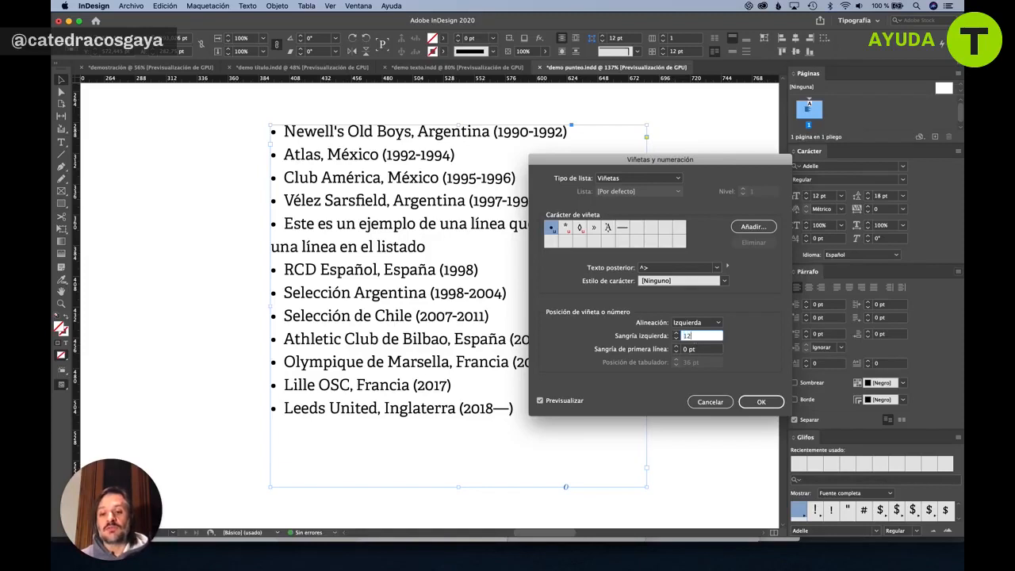
key(Tab)
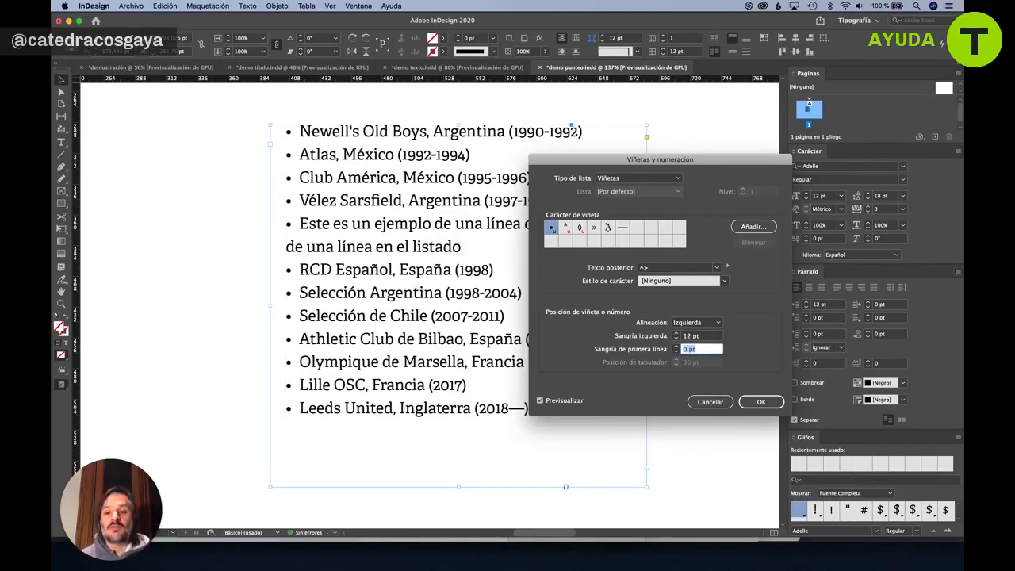
text(-12)
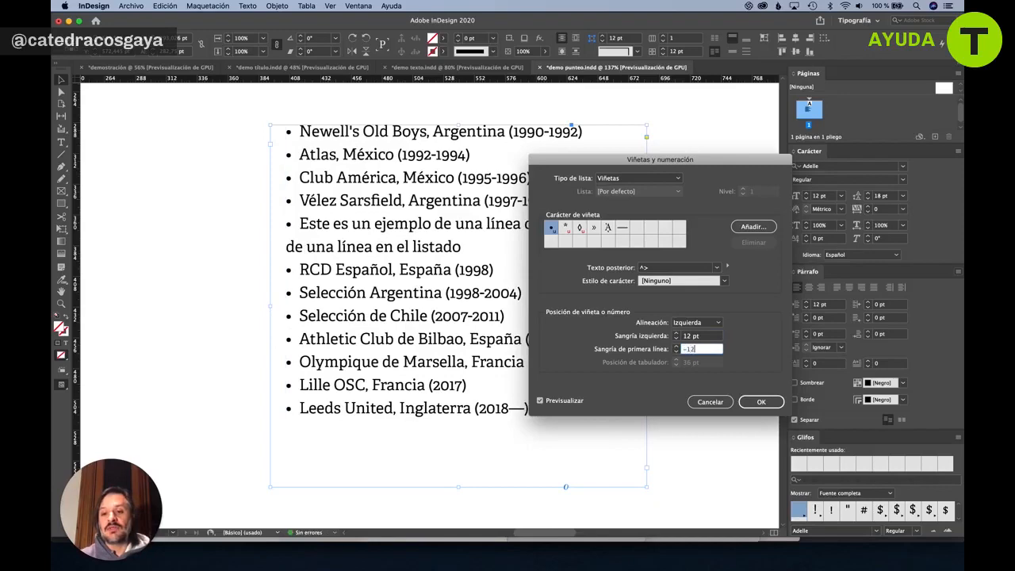
key(Tab)
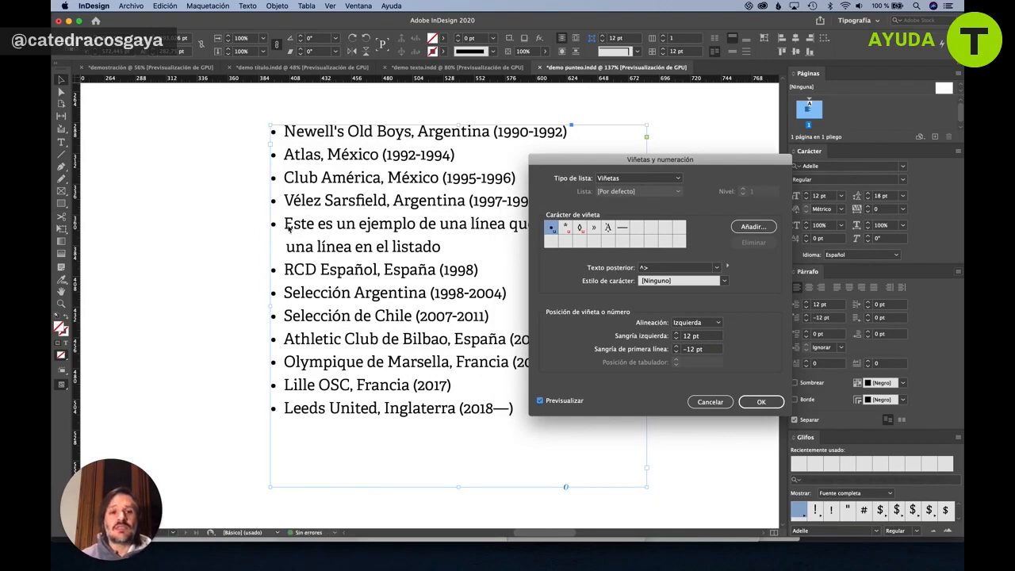
Fine-tune the bullet indents to -10 pt for the first line and 10 pt on the left, and apply the list settings.
scroll(289, 228, up, 2)
scroll(311, 196, up, 4)
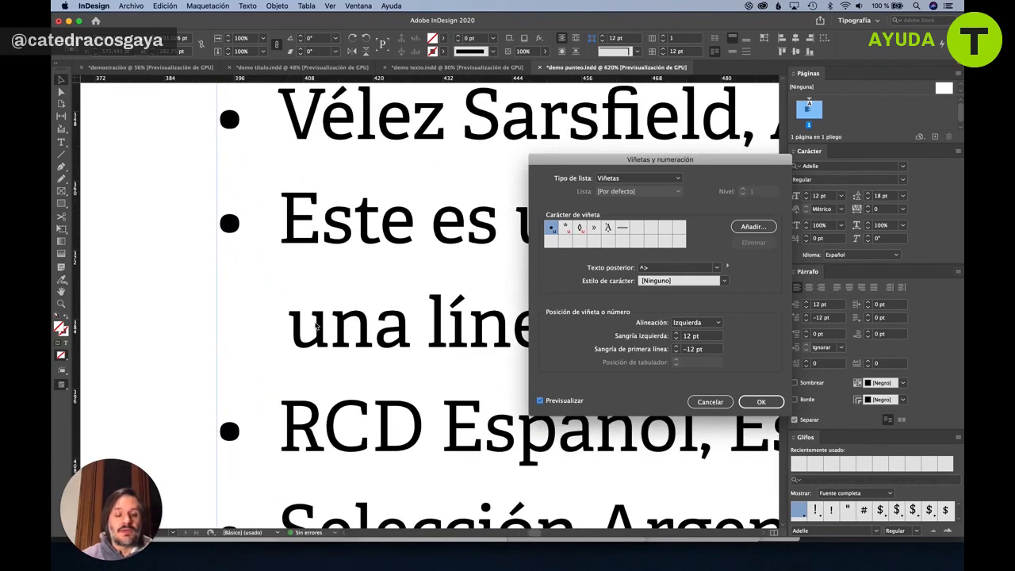
click(676, 348)
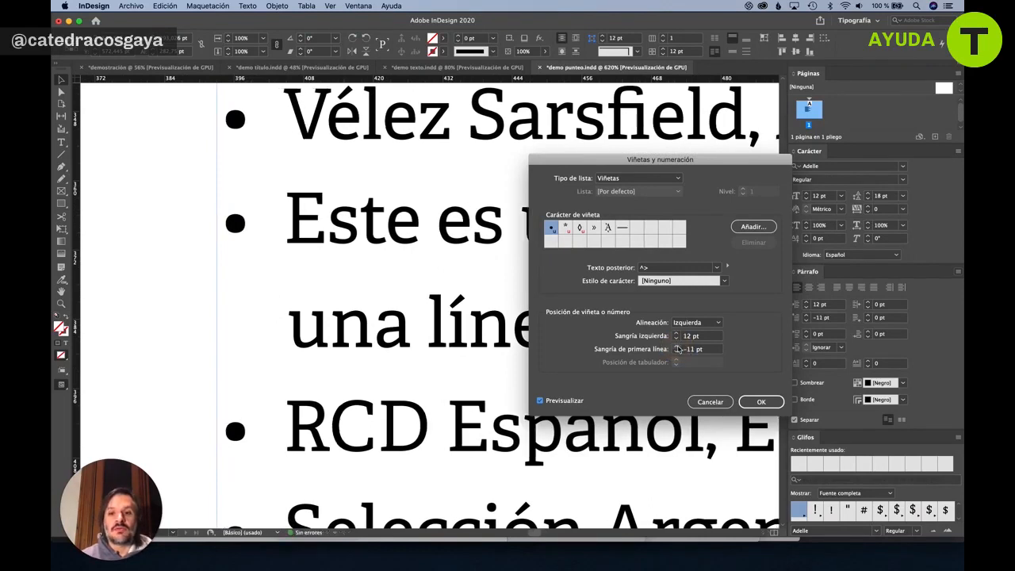
click(676, 347)
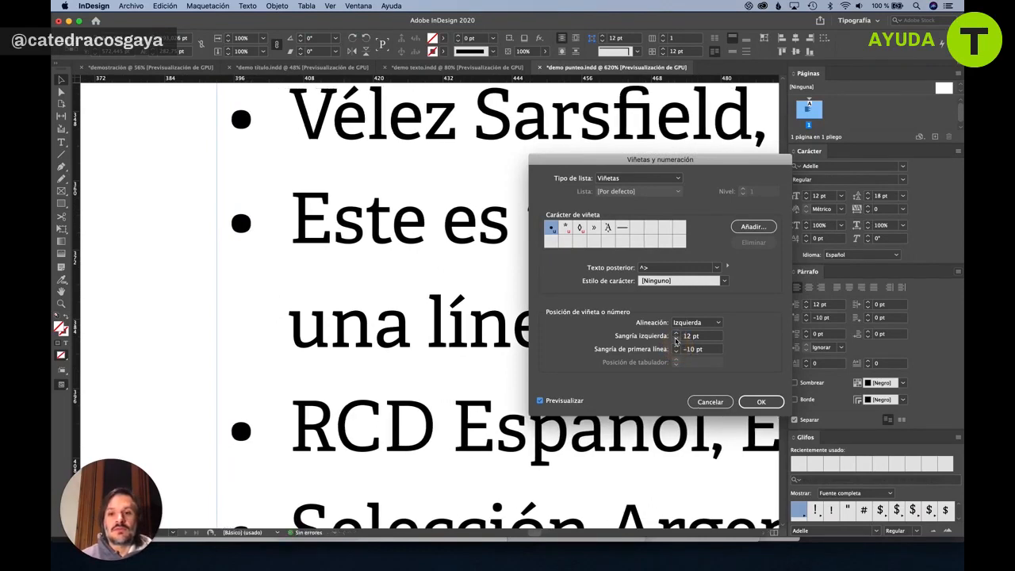
click(675, 338)
click(675, 338)
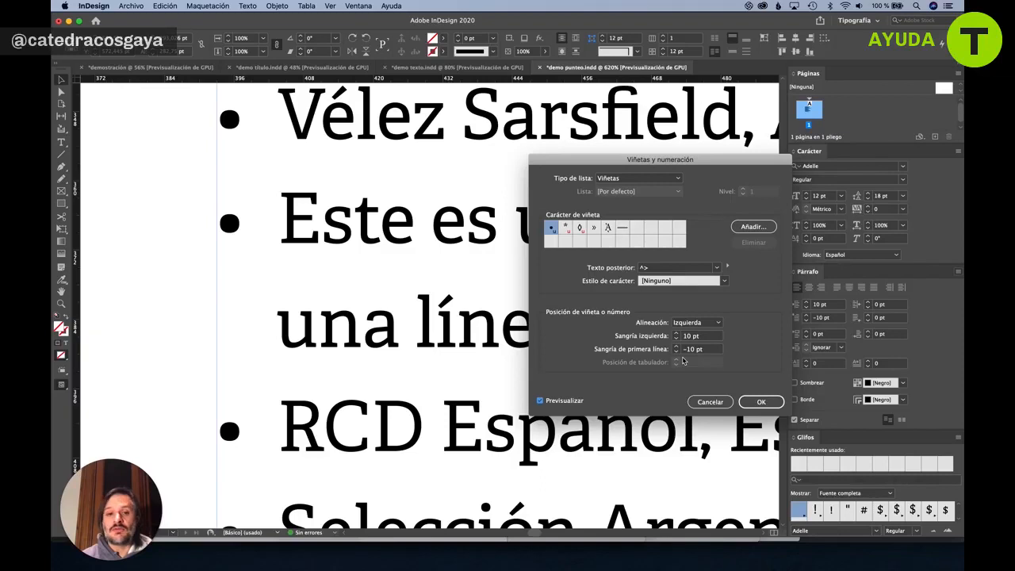
click(762, 402)
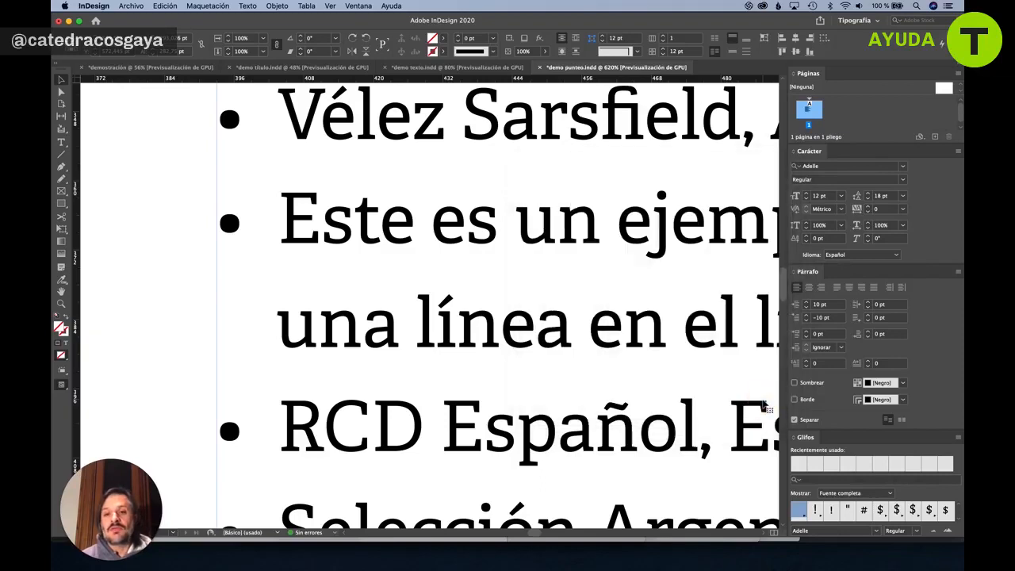
Select all the text of the bulleted club list, starting from the Newell's Old Boys line.
scroll(634, 301, down, 5)
scroll(634, 302, down, 4)
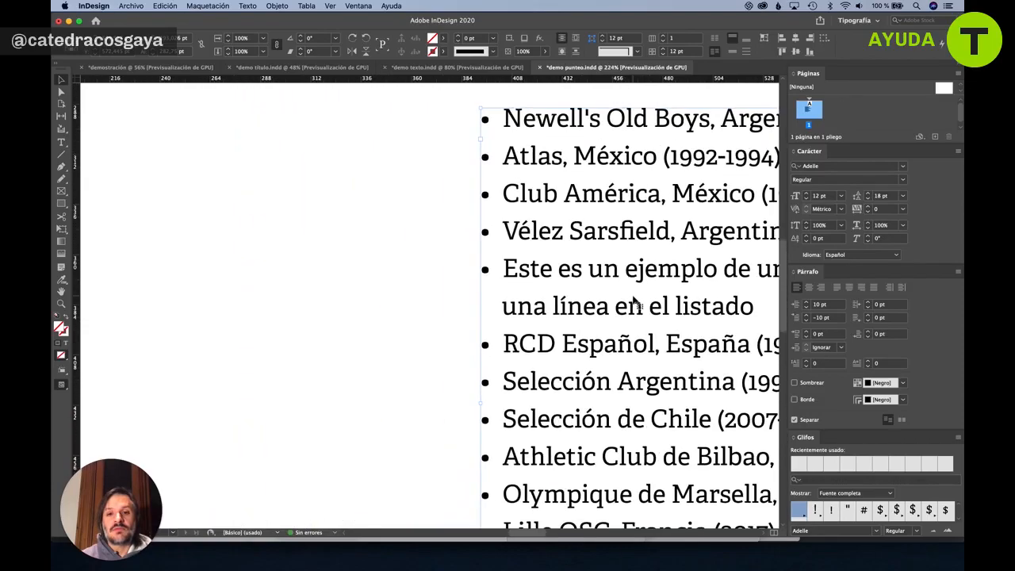
scroll(634, 301, down, 2)
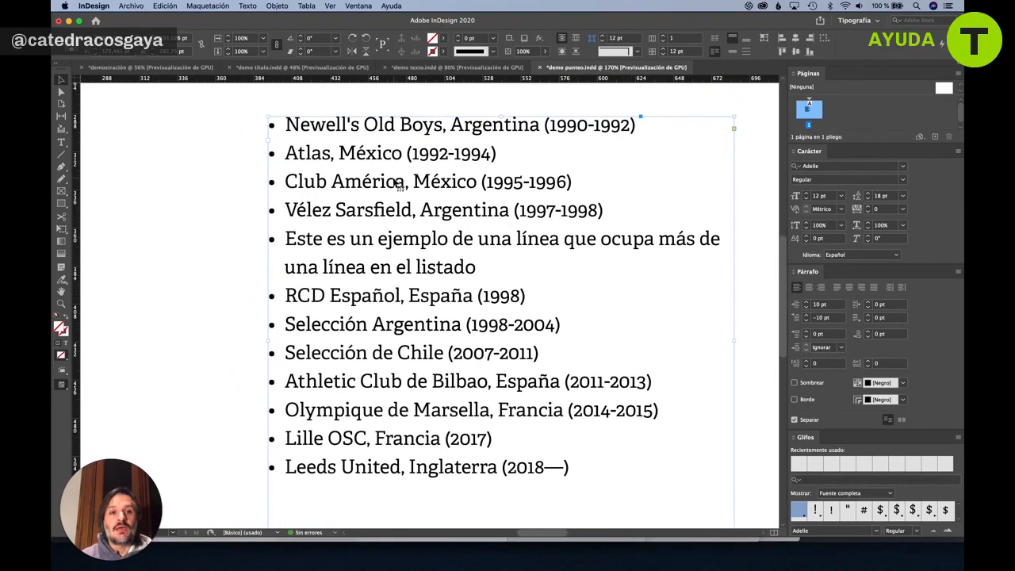
click(287, 127)
triple_click(287, 125)
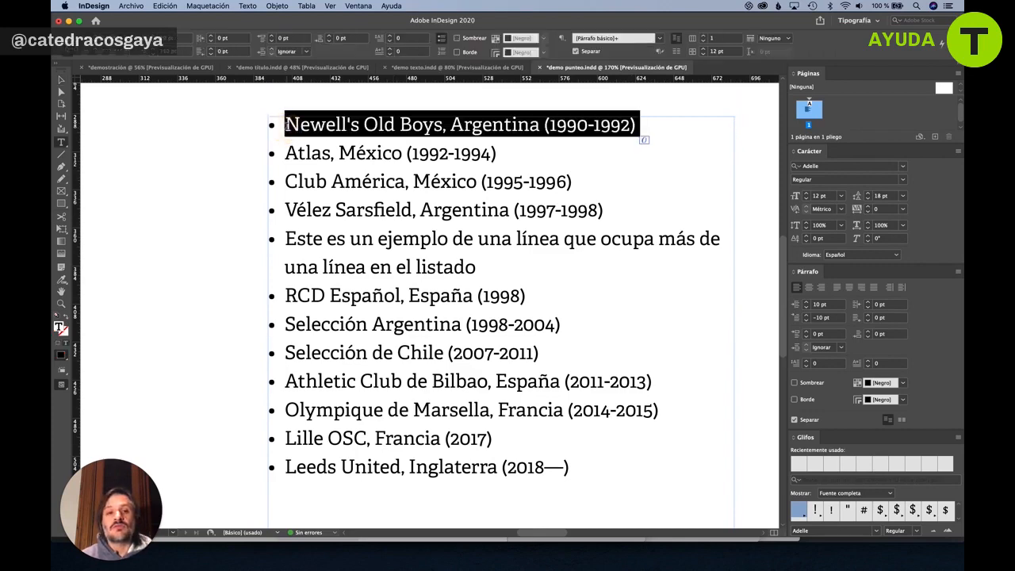
key(super+a)
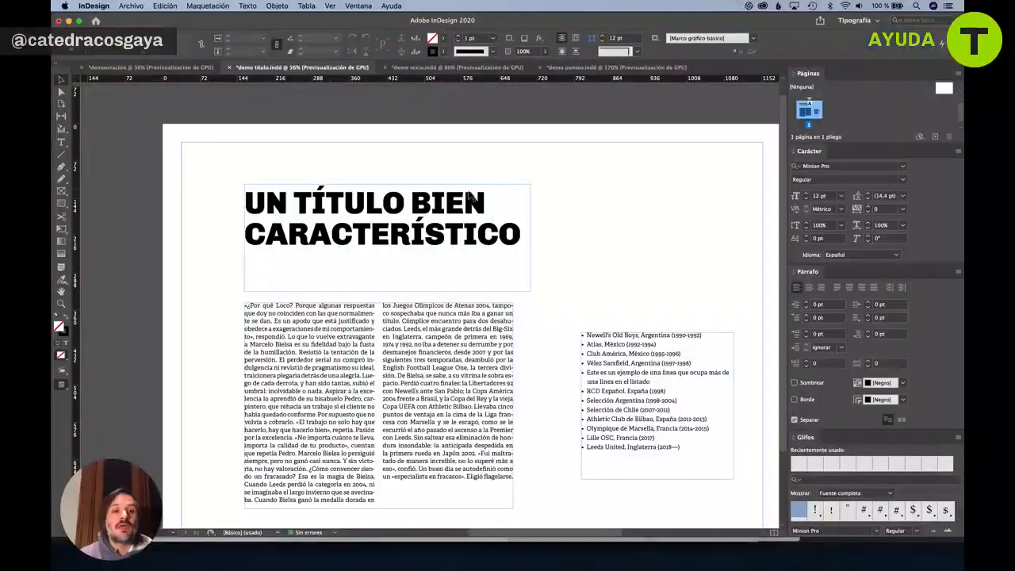
Start exporting the demo título document as Adobe PDF (Imprimir) into the DEMO folder, with the file name demostración.
scroll(610, 192, down, 1)
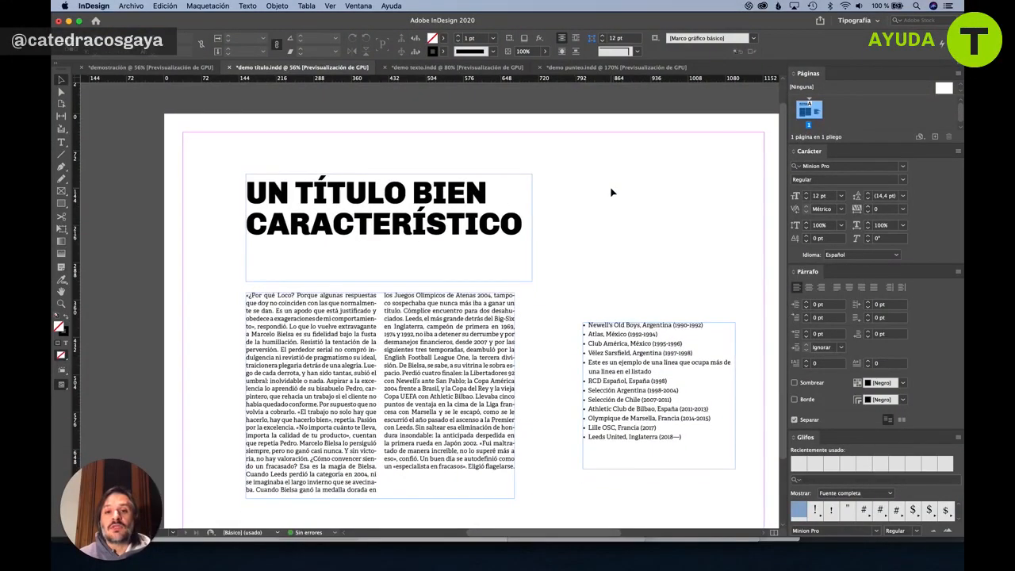
scroll(675, 193, down, 1)
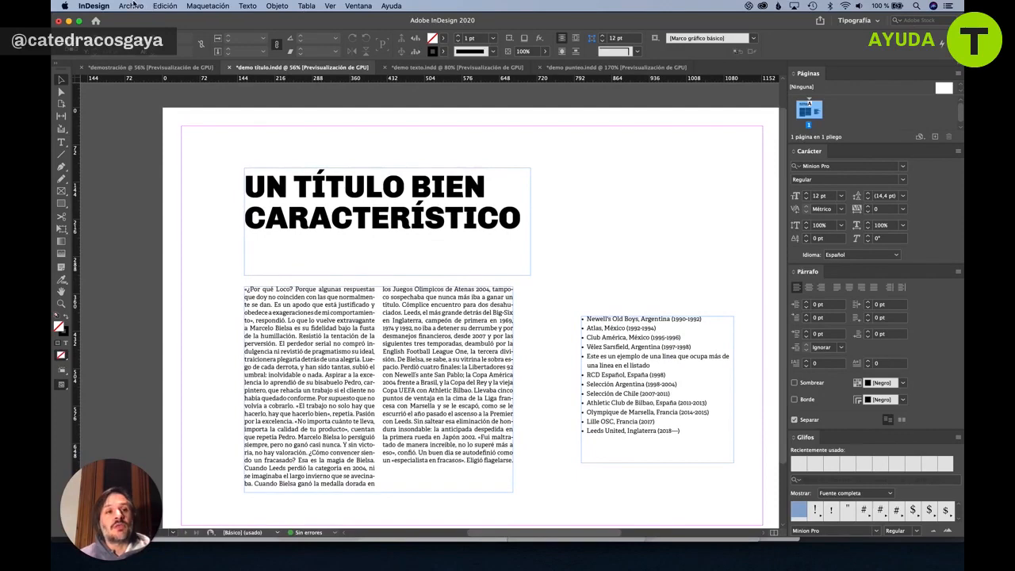
click(132, 6)
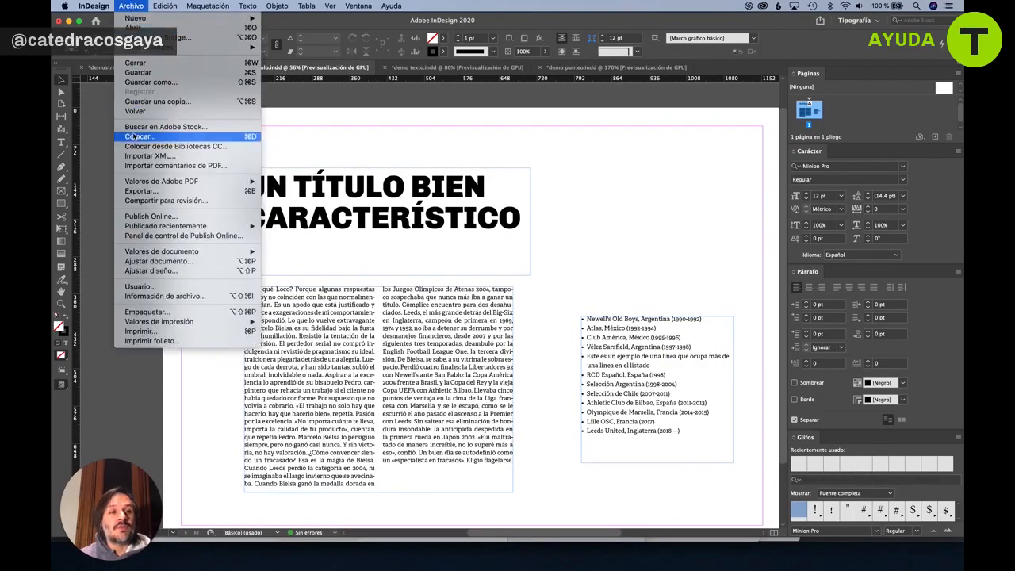
click(141, 190)
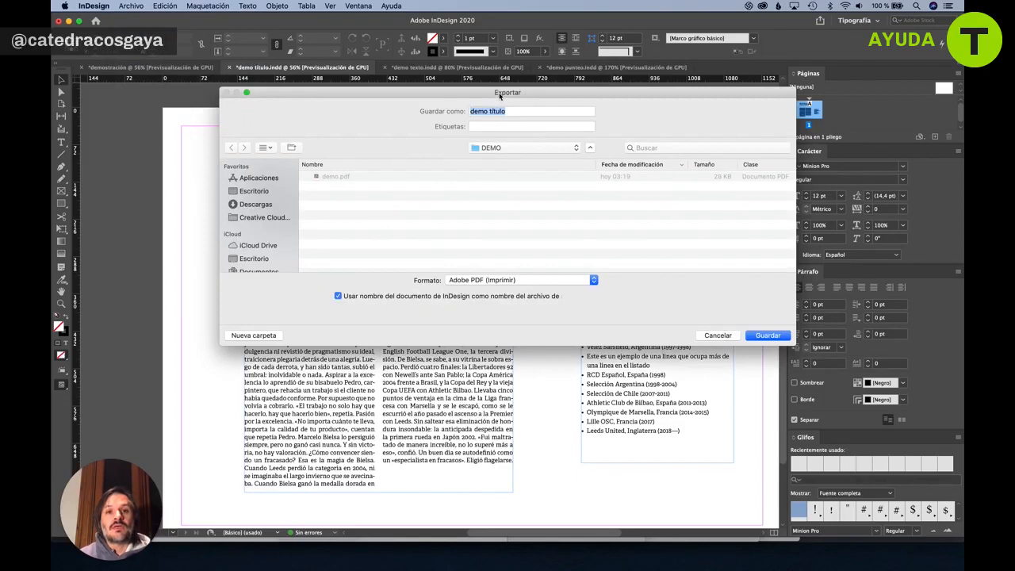
drag(497, 100, 461, 140)
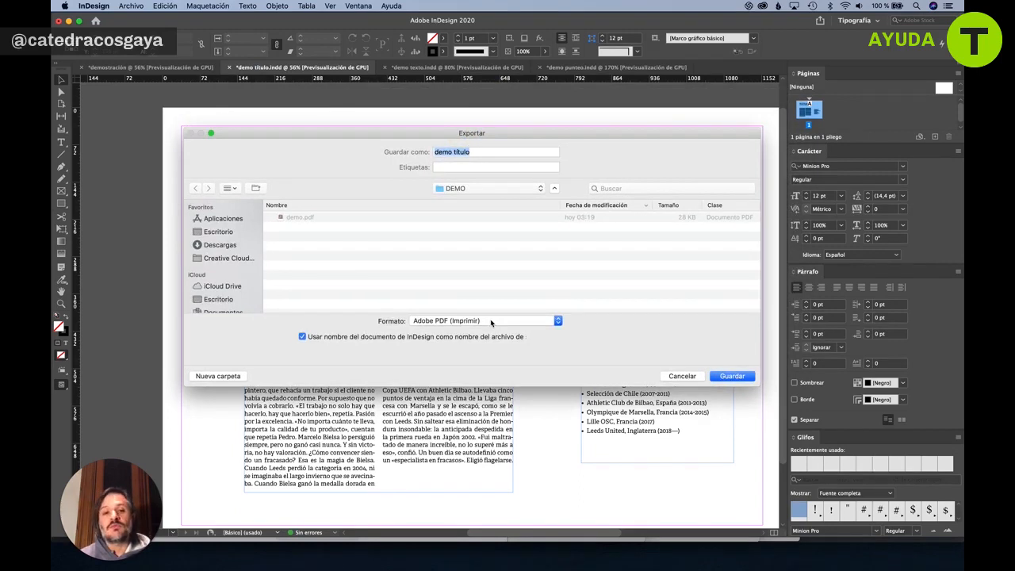
click(491, 321)
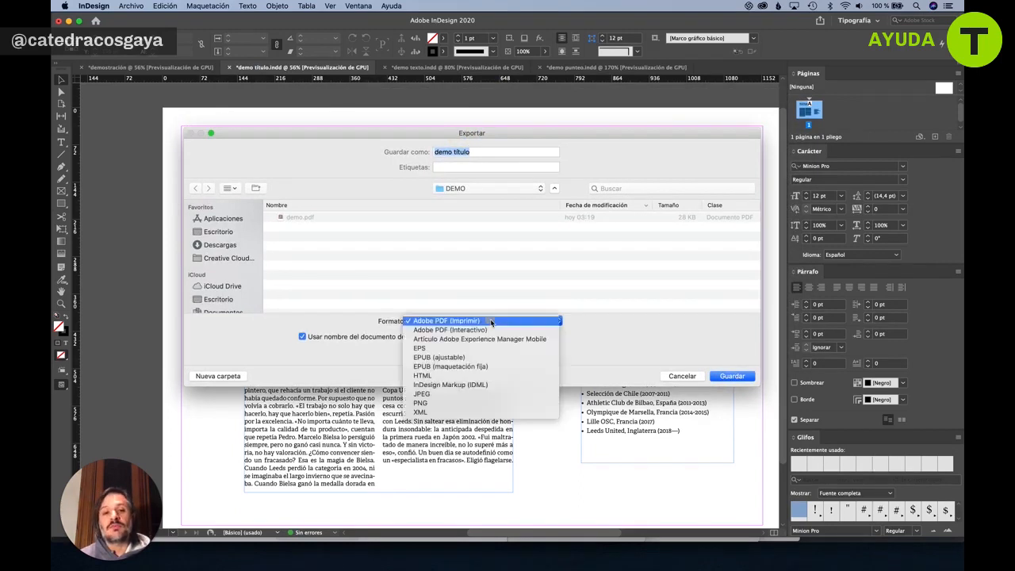
click(582, 326)
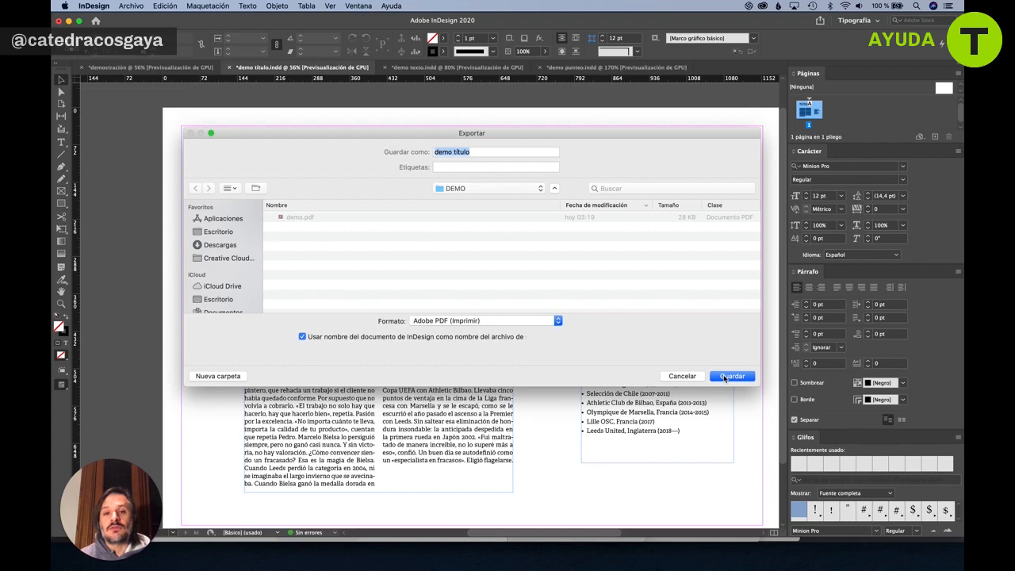
text(demostra)
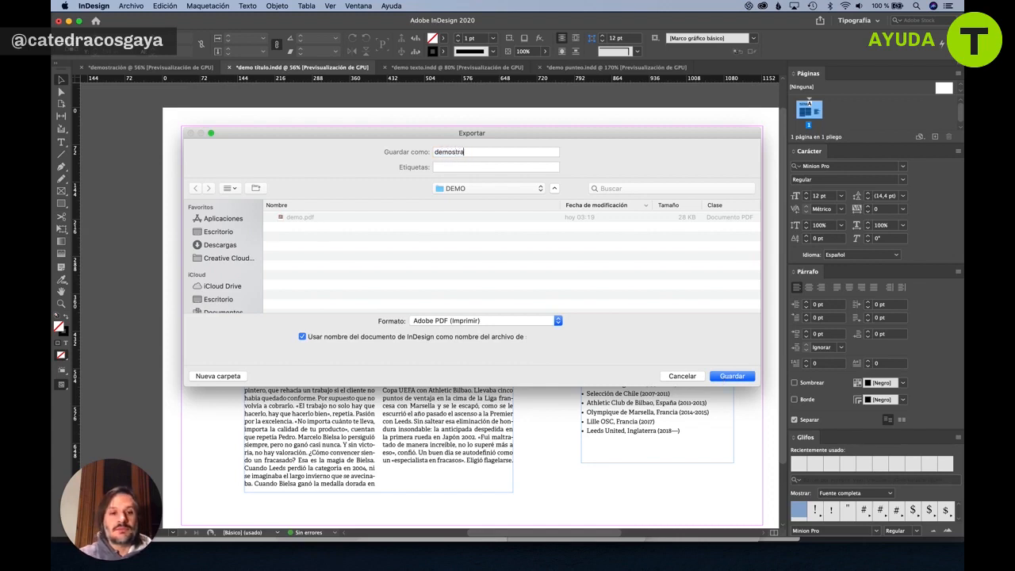
text(ción)
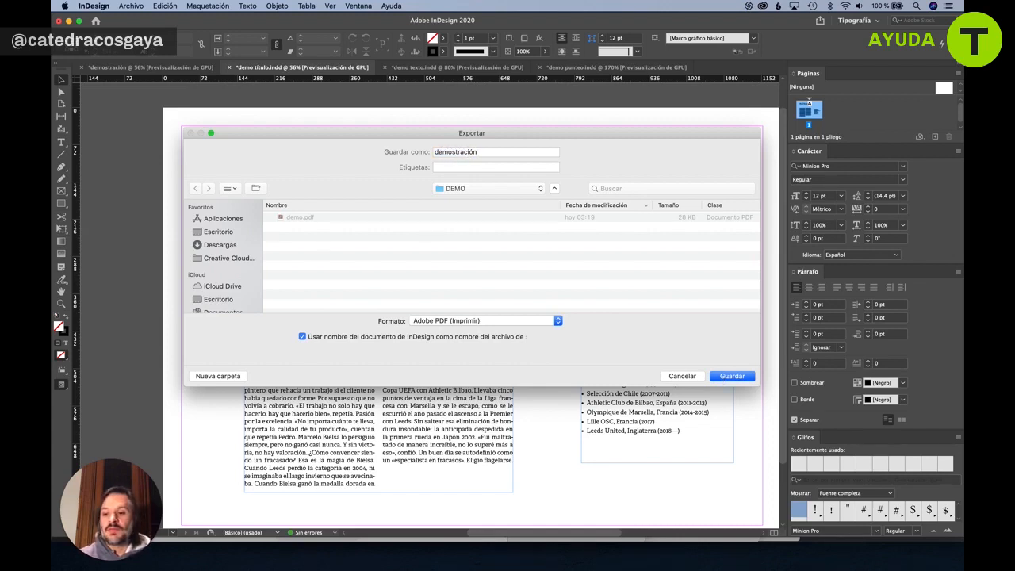
key(Return)
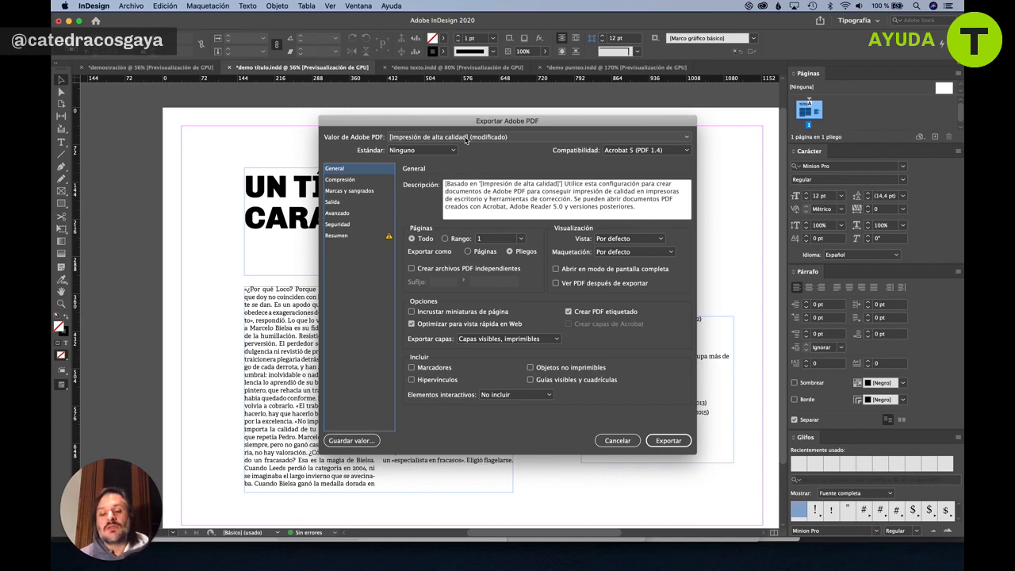
Try the [Tamaño de archivo más pequeño] and [Calidad de prensa] presets for the PDF export.
click(466, 138)
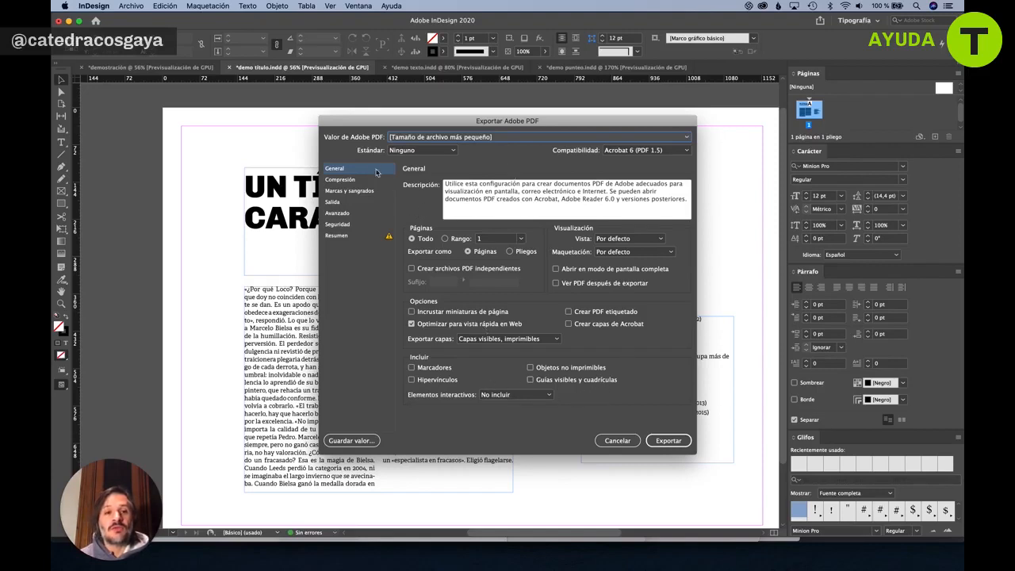
click(444, 136)
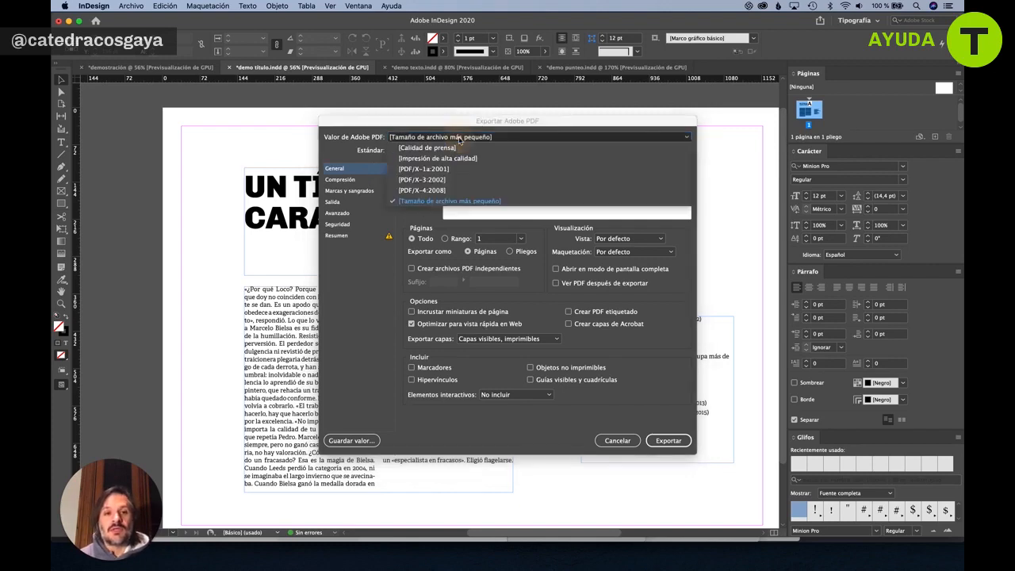
click(446, 150)
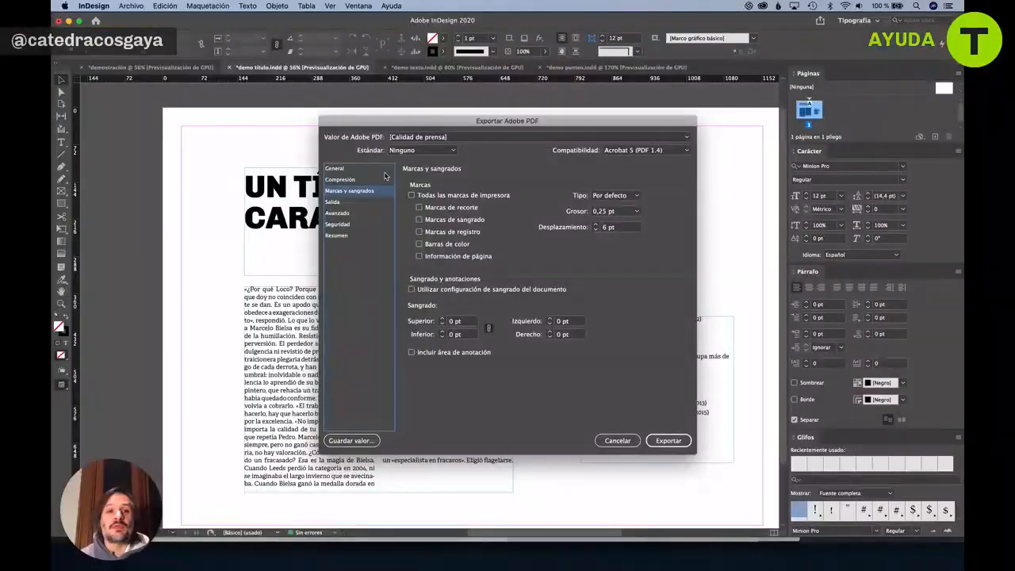
Set the Adobe PDF preset to [Tamaño de archivo más pequeño] and export the PDF.
click(428, 136)
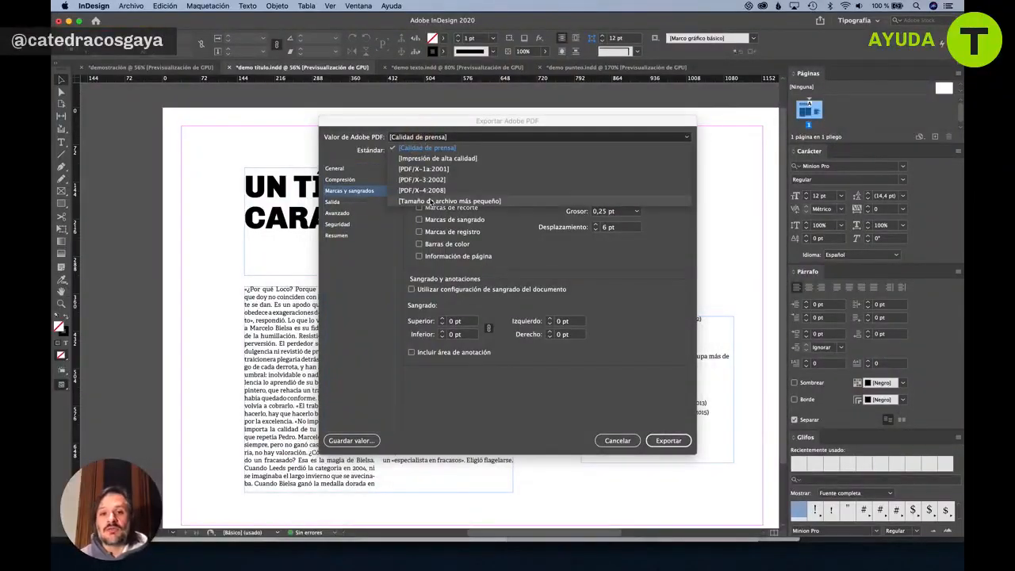
click(431, 201)
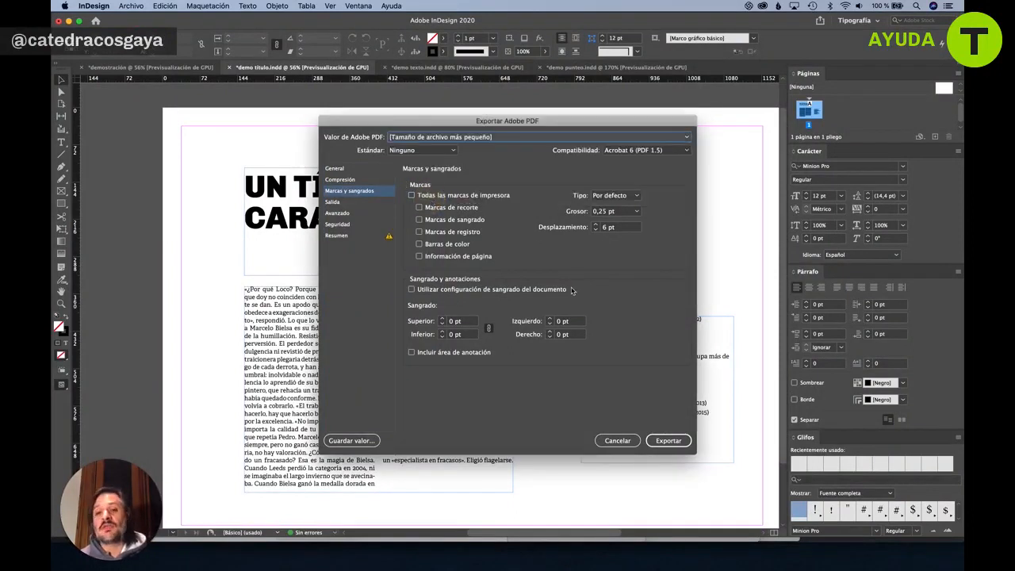
click(668, 440)
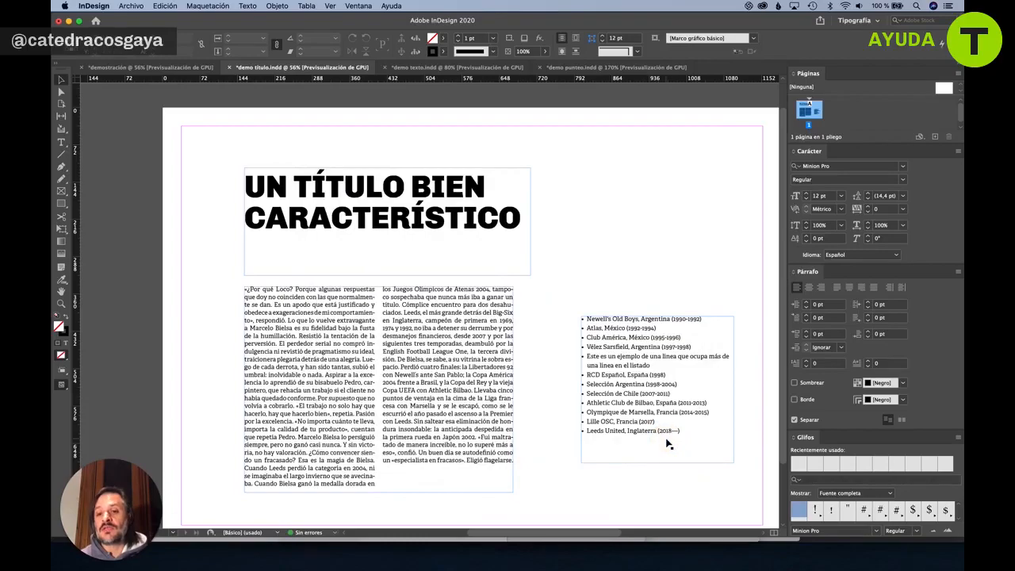